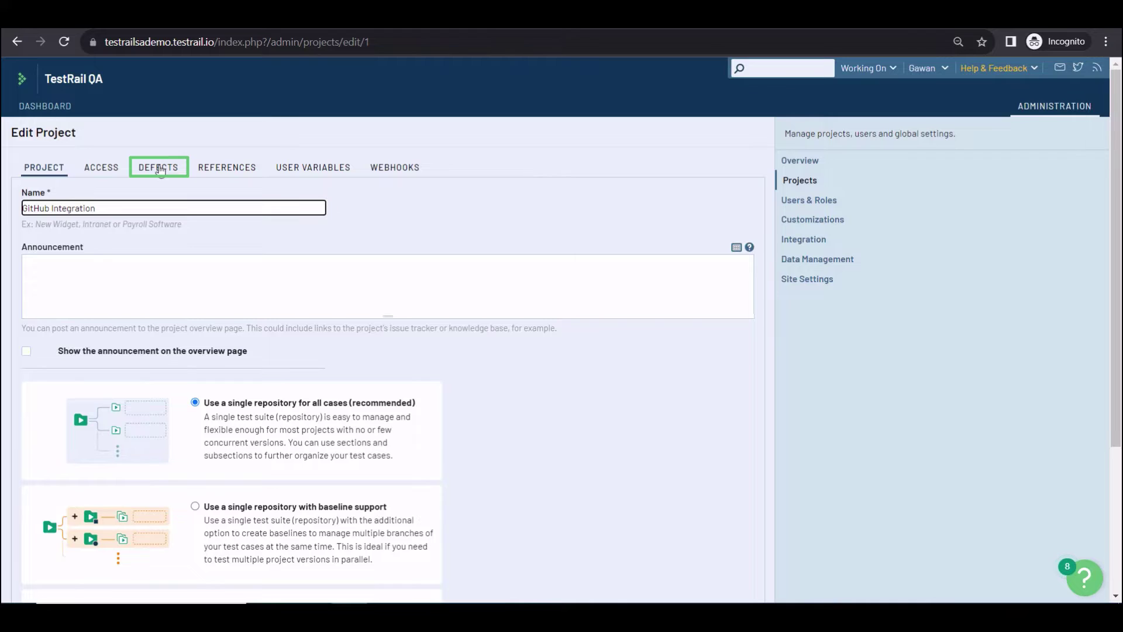
Open the project's defect integration settings and locate the Defect View Url field.
click(159, 170)
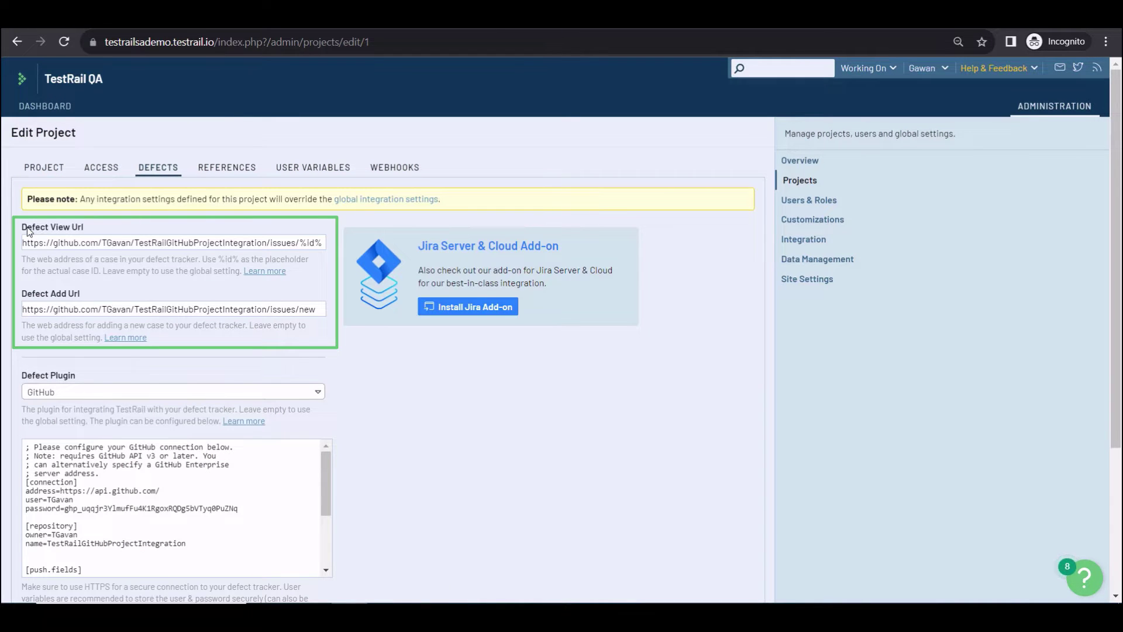
drag(22, 224, 82, 230)
click(83, 221)
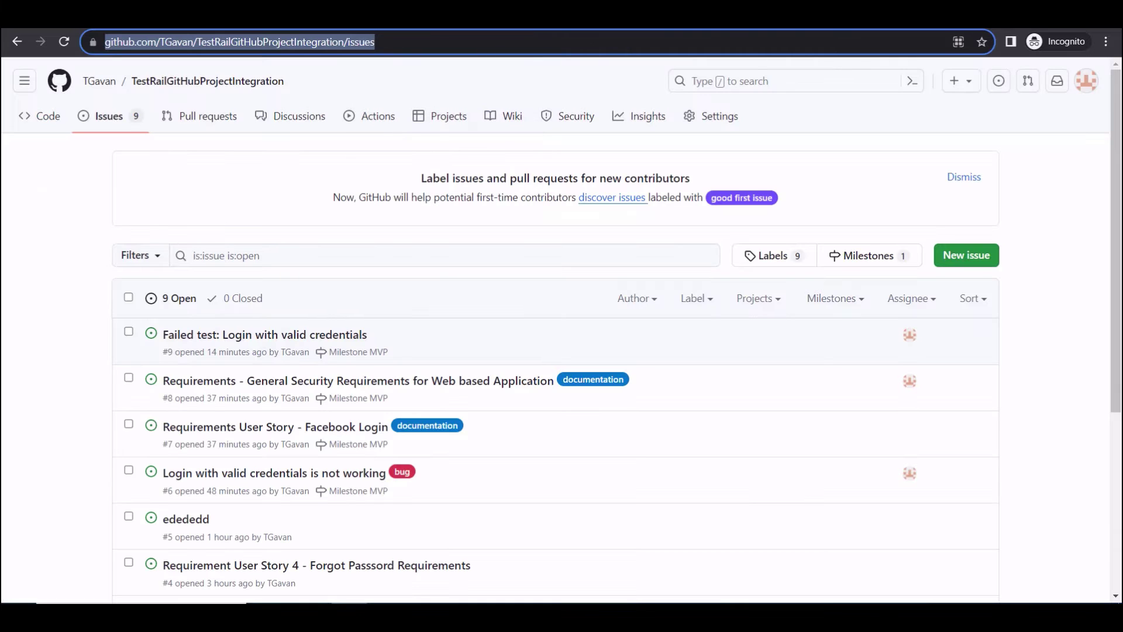
Switch to the GitHub repository and check the account username and repository name used in the defect URLs.
click(1087, 80)
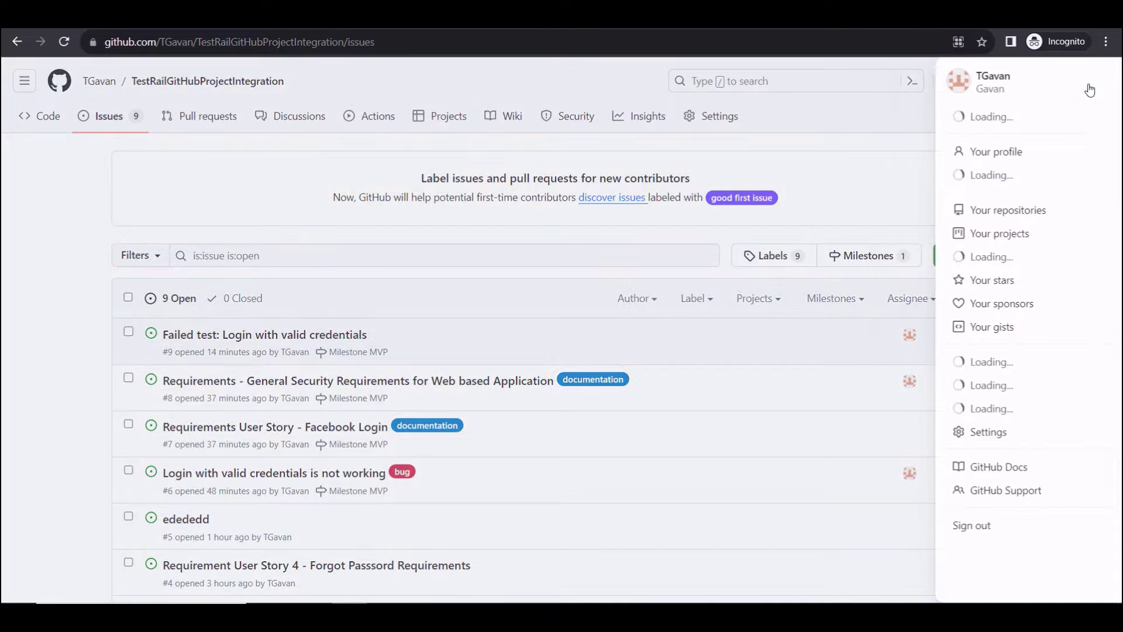
drag(931, 75, 964, 77)
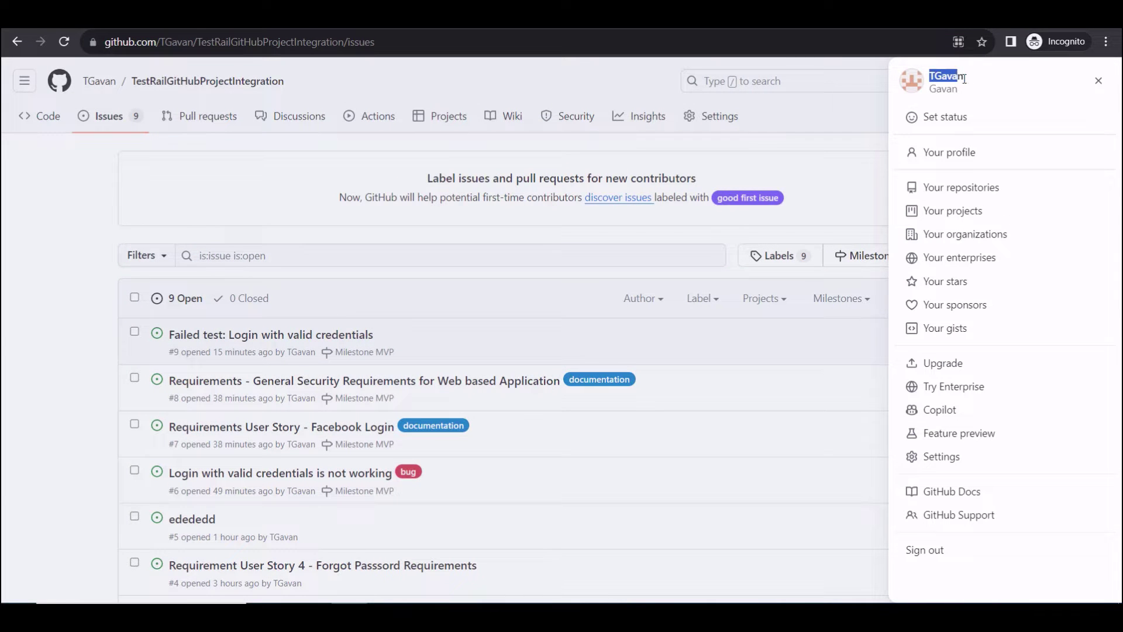
click(791, 140)
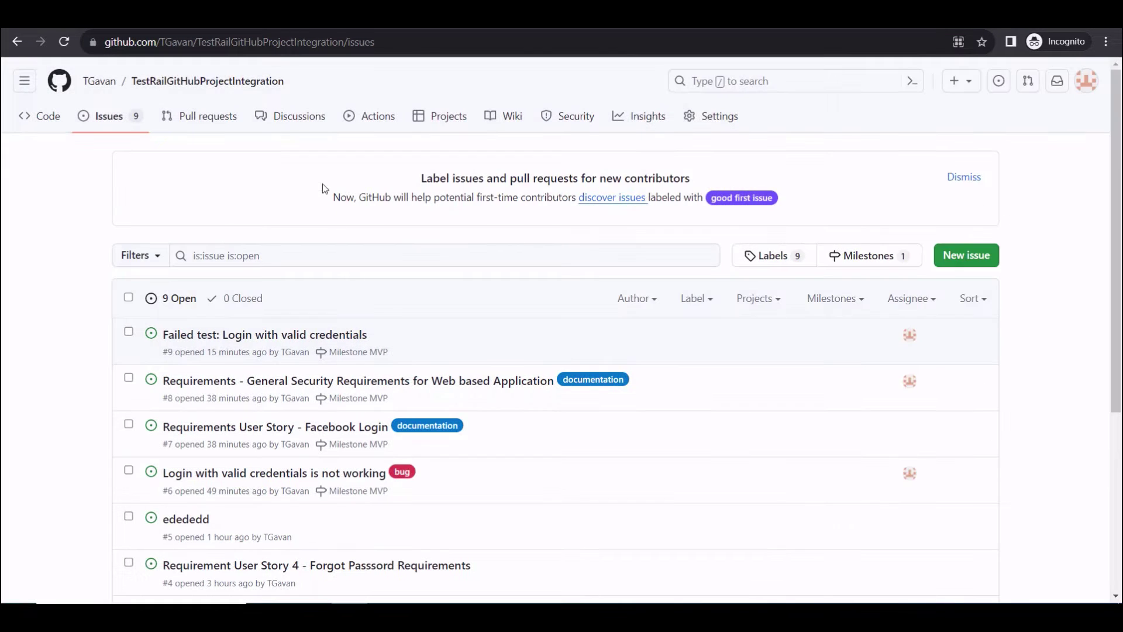
click(138, 87)
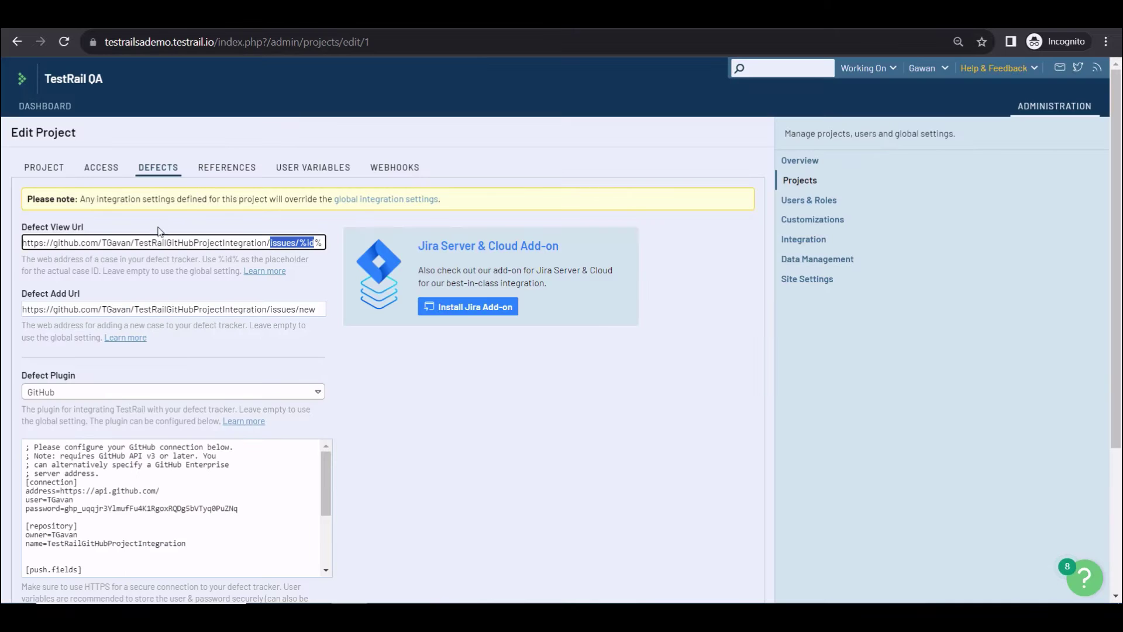
Back in TestRail, examine the repository name in Defect View Url and the owner, repository and issues/new parts of Defect Add Url.
drag(134, 243, 267, 242)
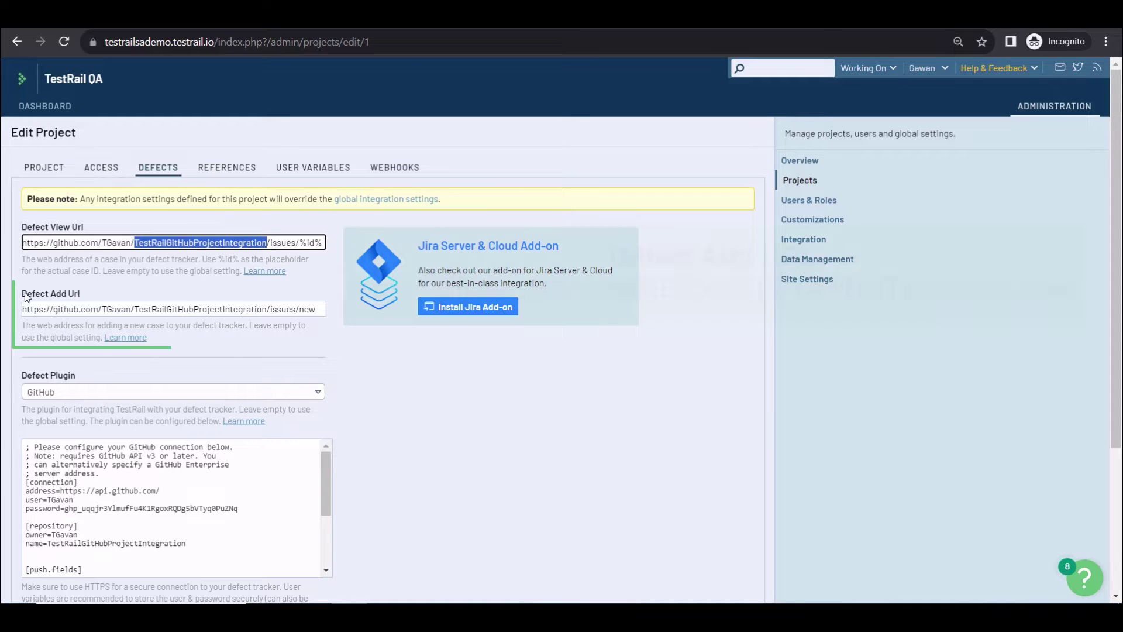
drag(23, 308, 131, 309)
click(136, 309)
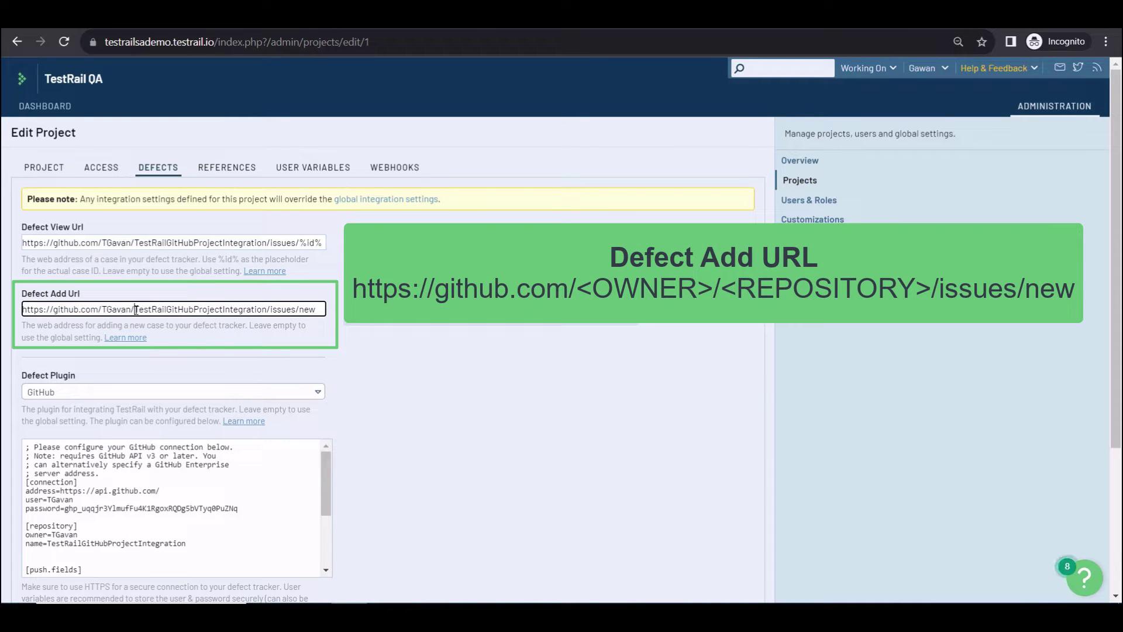
double_click(135, 309)
drag(270, 309, 335, 317)
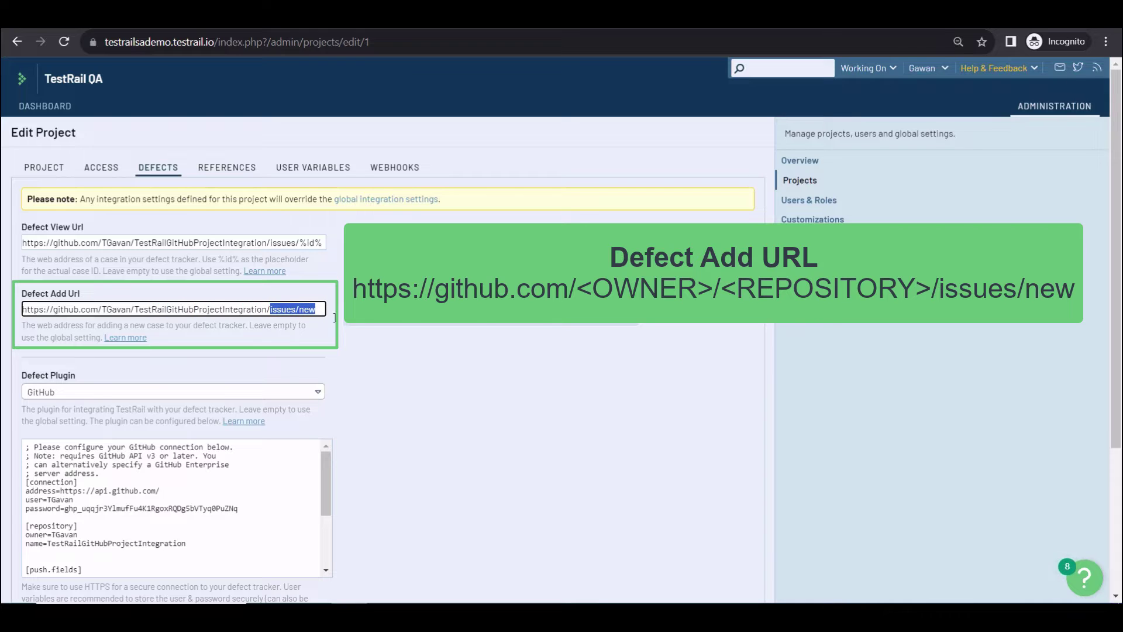
click(412, 381)
scroll(412, 381, down, 1)
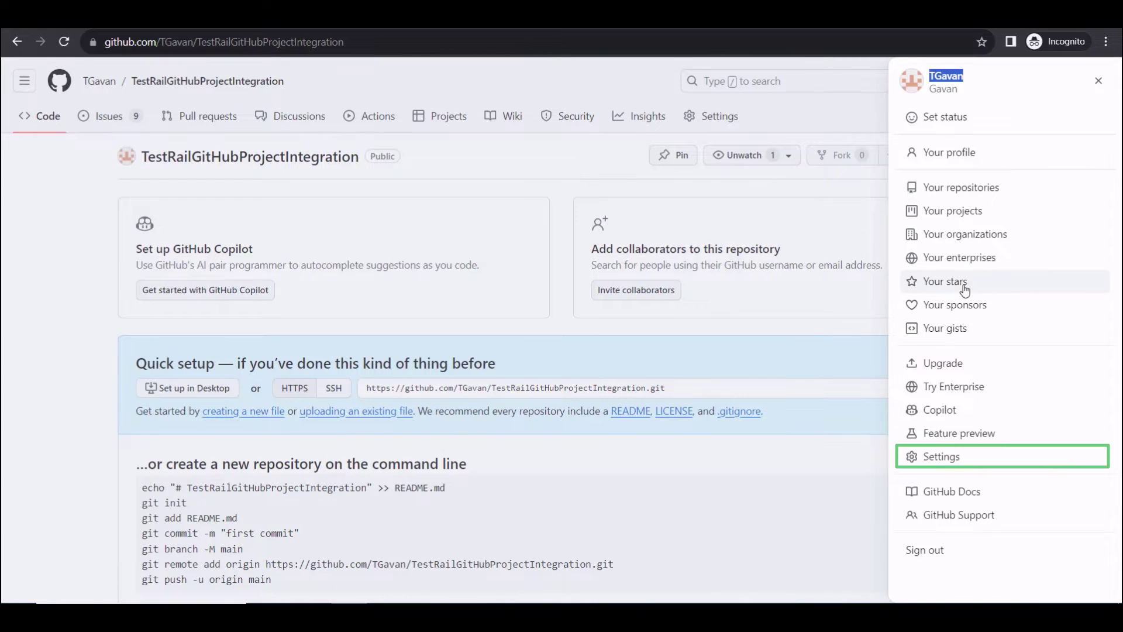
In GitHub, open the account's developer settings and go to the classic personal access tokens.
click(952, 467)
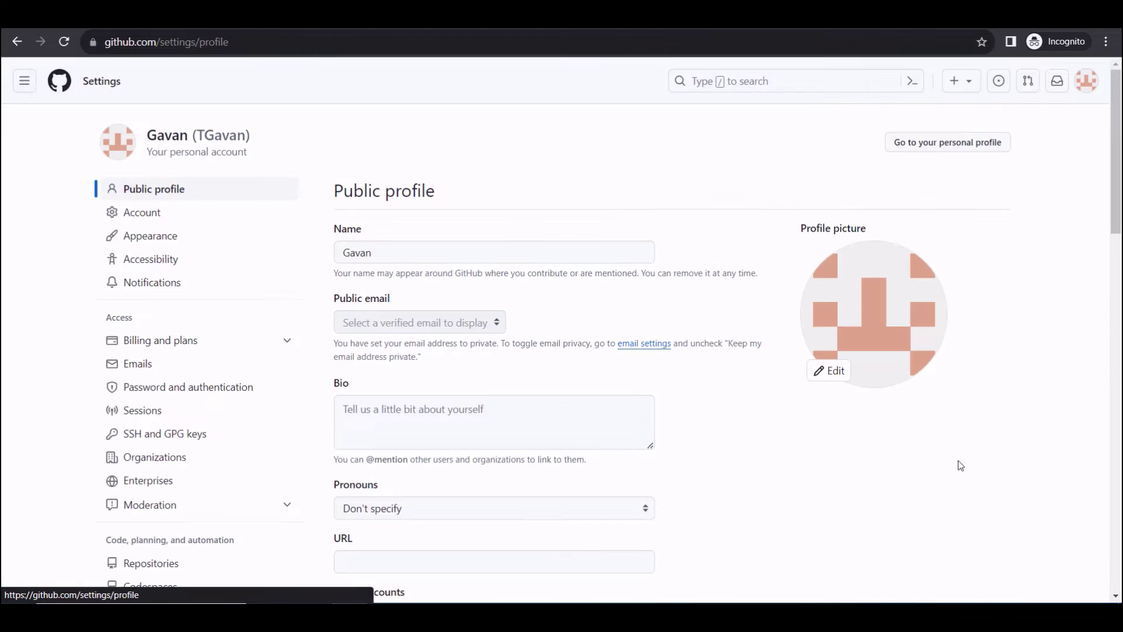
scroll(172, 370, down, 8)
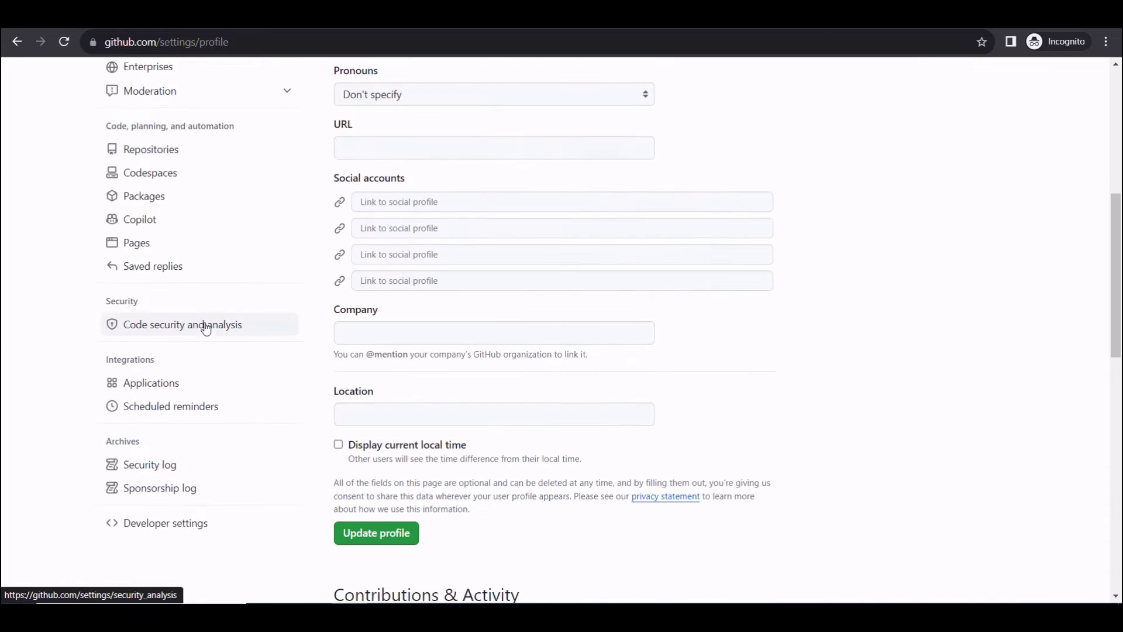
click(179, 472)
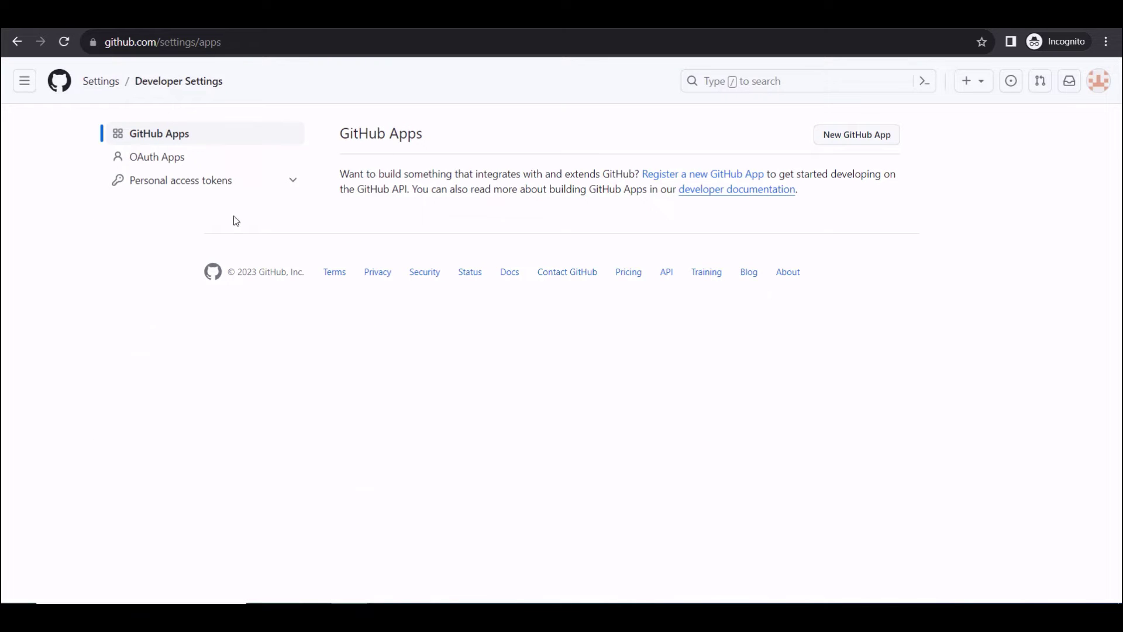
click(212, 184)
click(170, 226)
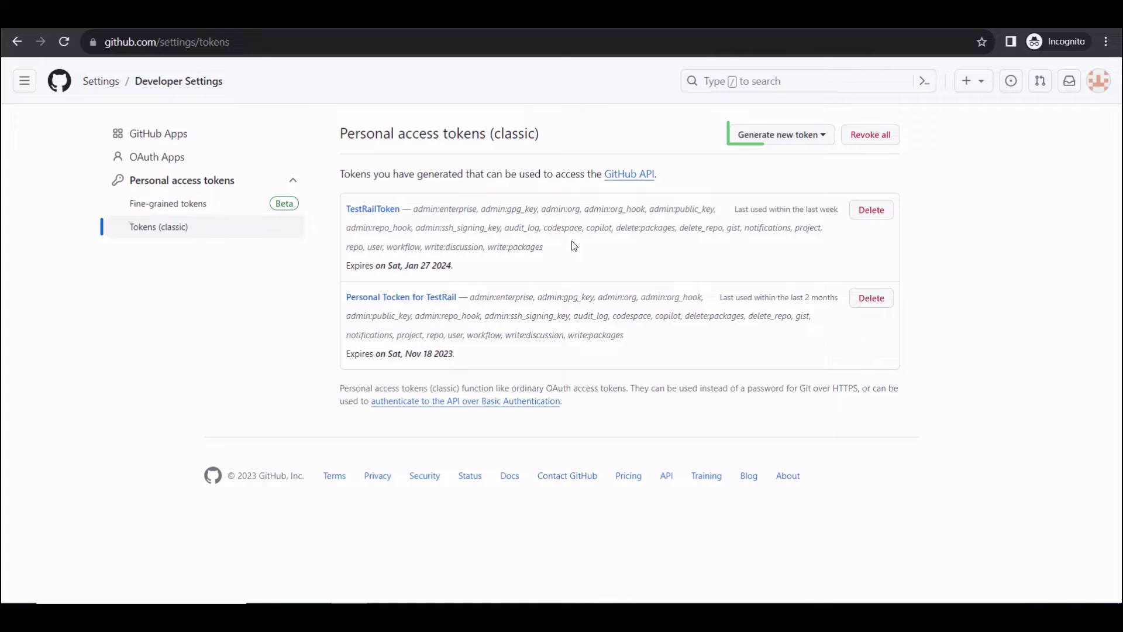
Start a new classic personal access token and set its expiration to No expiration.
click(783, 139)
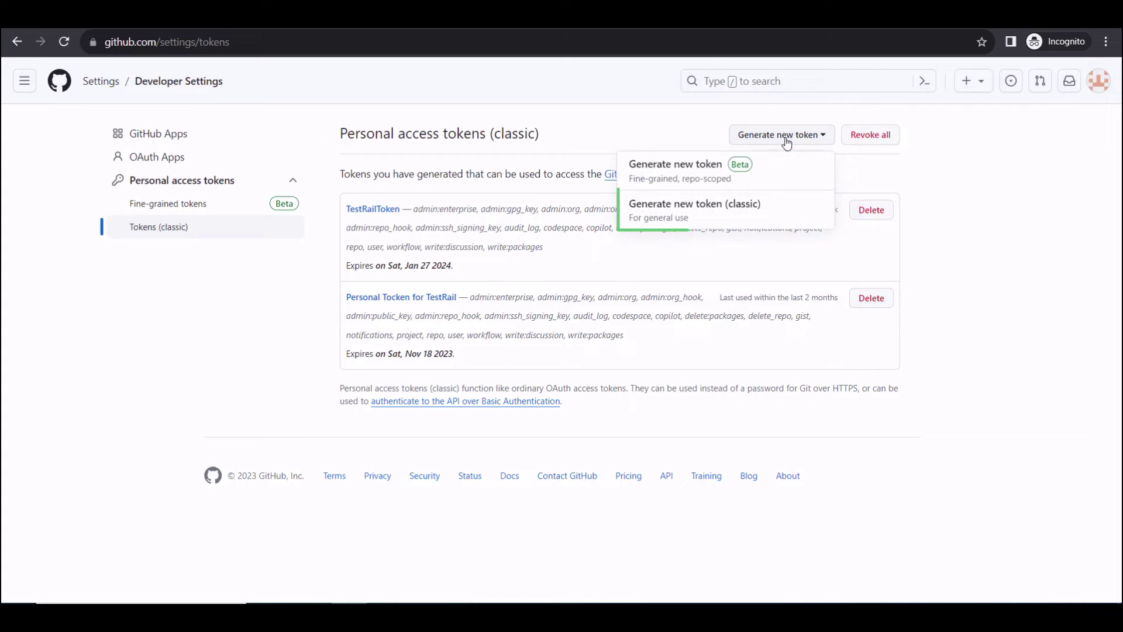
click(706, 209)
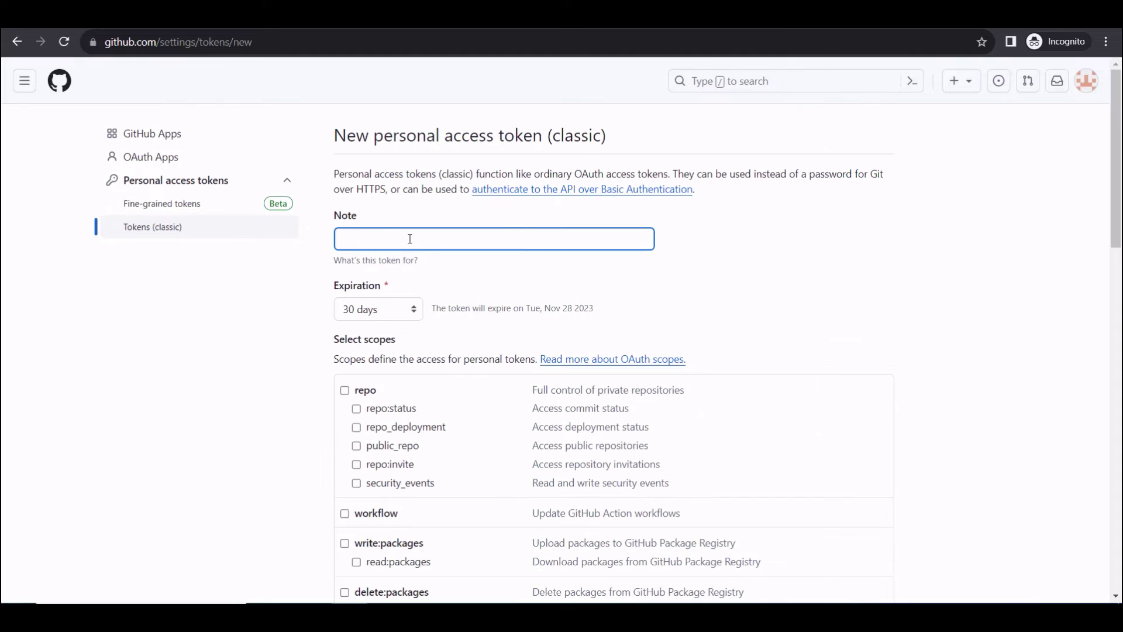
scroll(431, 323, down, 1)
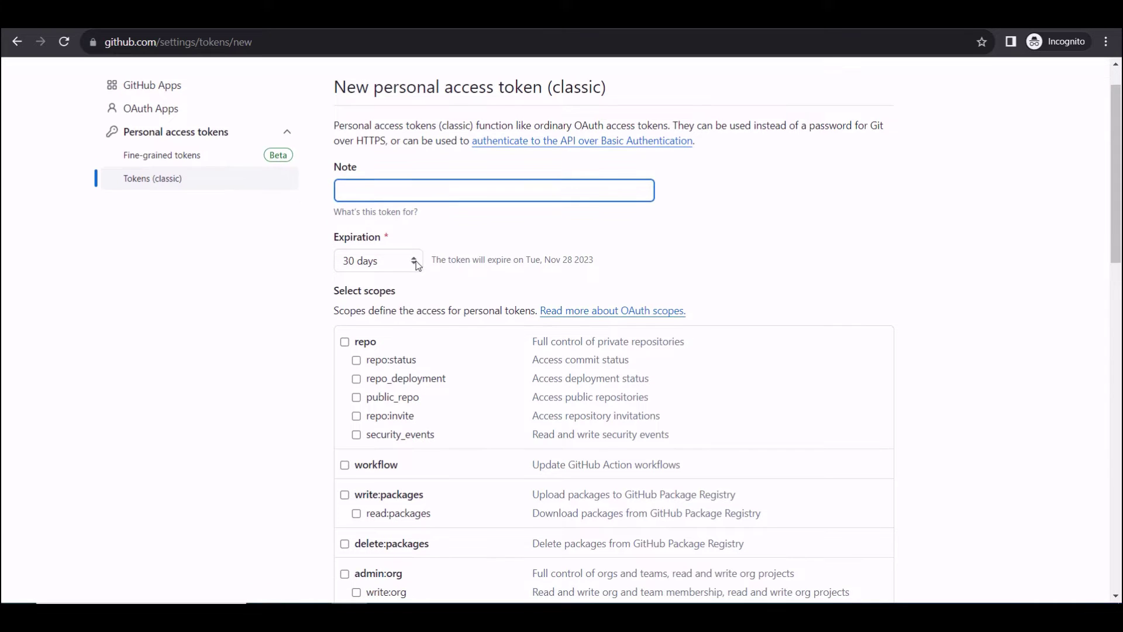
click(415, 261)
click(397, 353)
Enable the repo, workflow, write:packages, delete:packages and admin:org scopes for the token.
click(345, 341)
scroll(350, 398, down, 4)
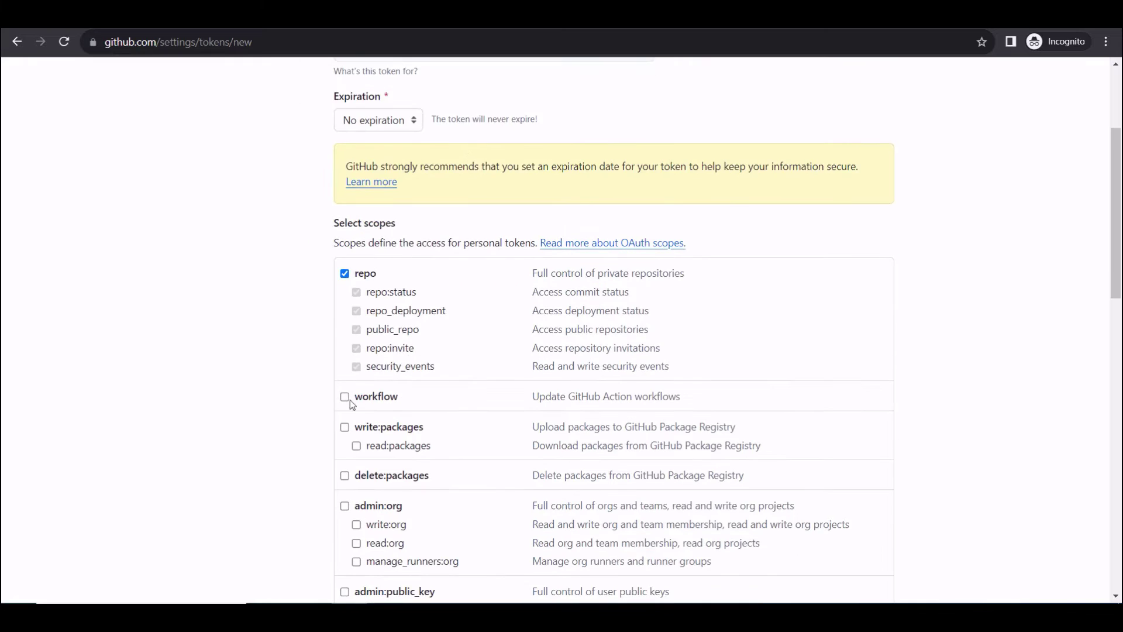
click(345, 395)
click(344, 423)
click(345, 290)
click(345, 321)
Enable the admin:public_key, admin:repo_hook, admin:org_hook, gist, notifications and user scopes and generate the token.
scroll(347, 301, down, 2)
click(346, 299)
click(344, 367)
click(345, 434)
scroll(351, 409, down, 2)
click(345, 350)
click(344, 380)
click(344, 411)
scroll(357, 374, down, 4)
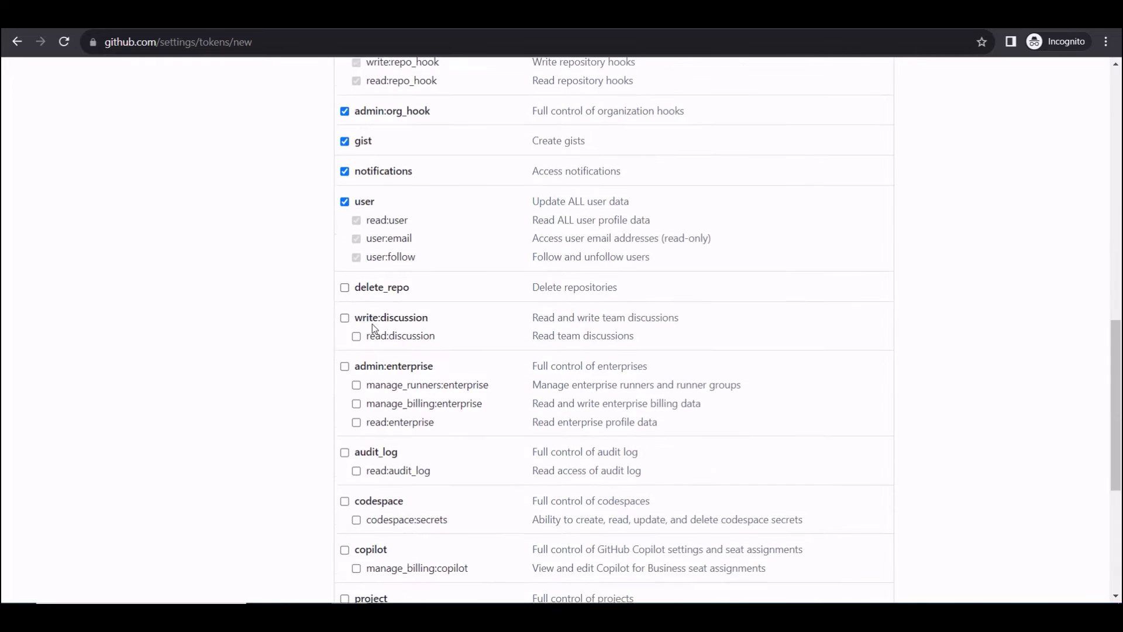
scroll(485, 408, down, 4)
click(383, 512)
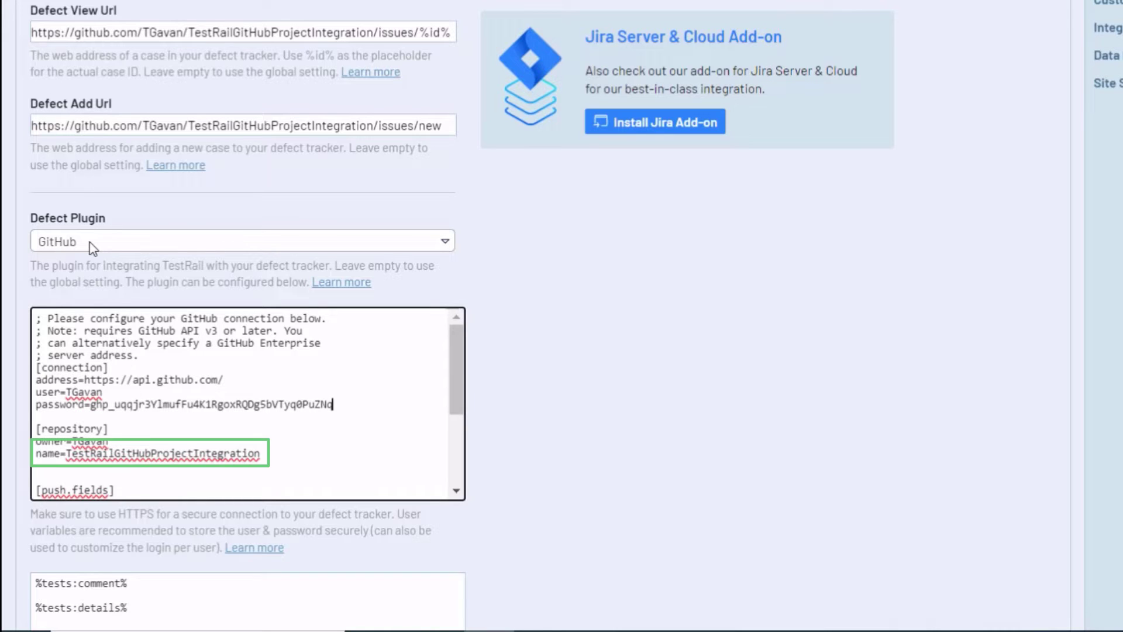
In TestRail's GitHub defect plugin configuration, examine the repository name and the push.fields and hover.fields settings.
scroll(89, 241, down, 1)
scroll(183, 316, down, 3)
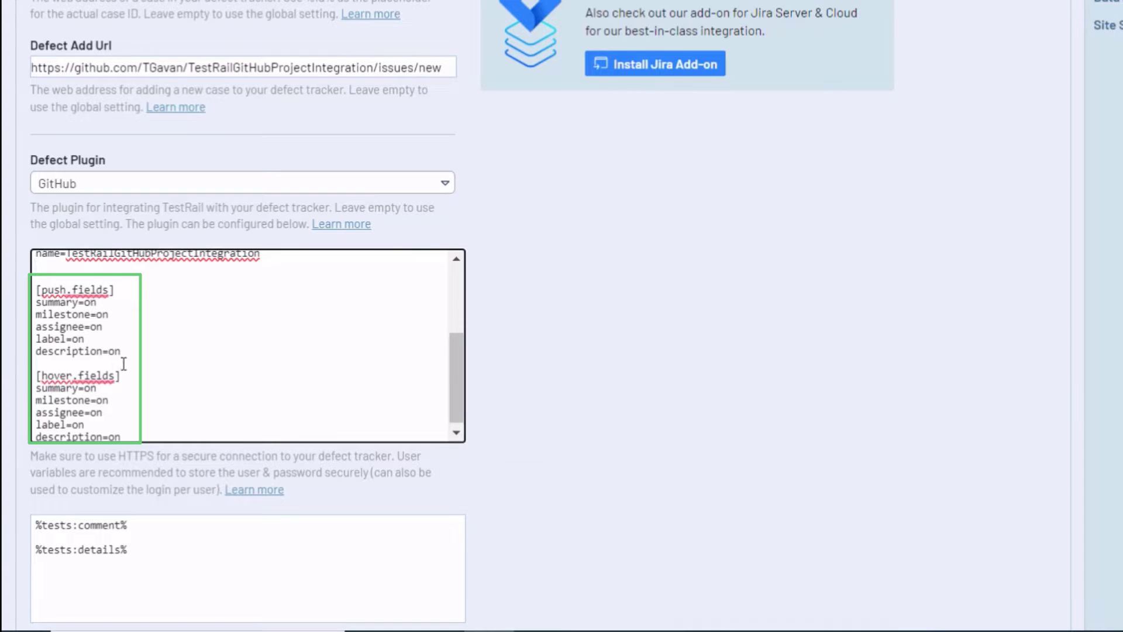
scroll(126, 366, down, 1)
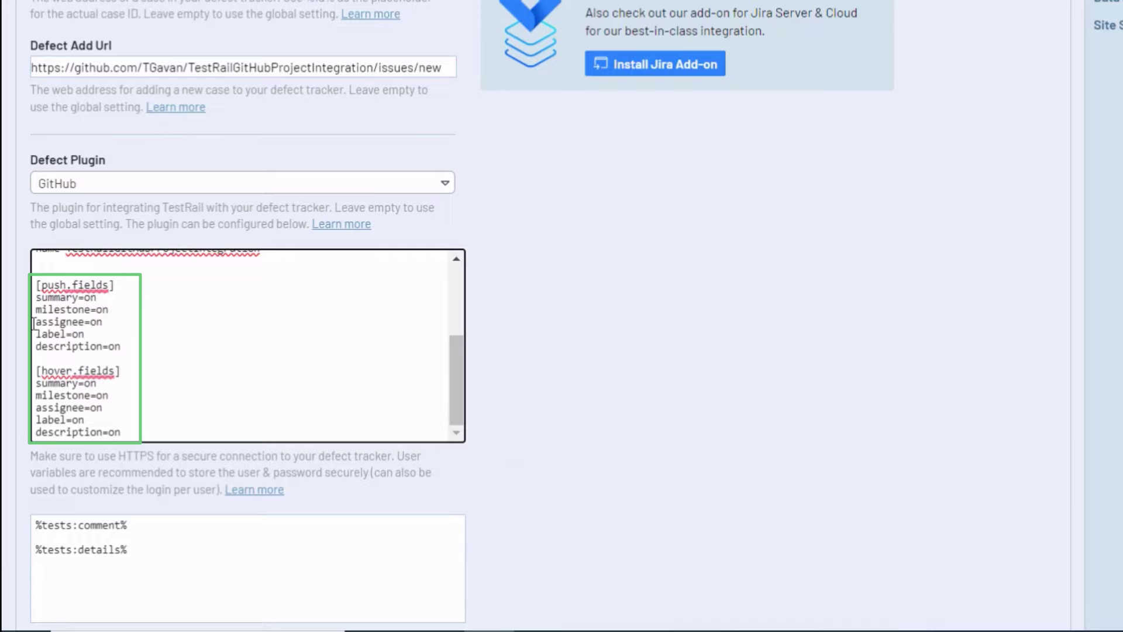
drag(35, 322, 81, 321)
click(126, 346)
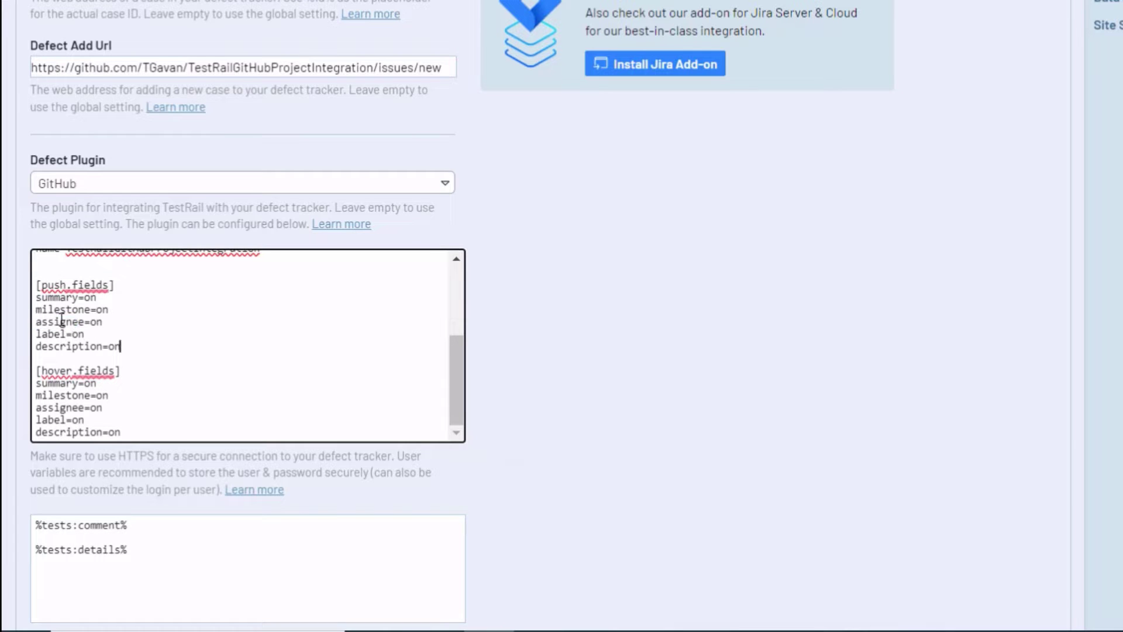
scroll(158, 346, down, 2)
key(Down)
key(Down)
key(Down)
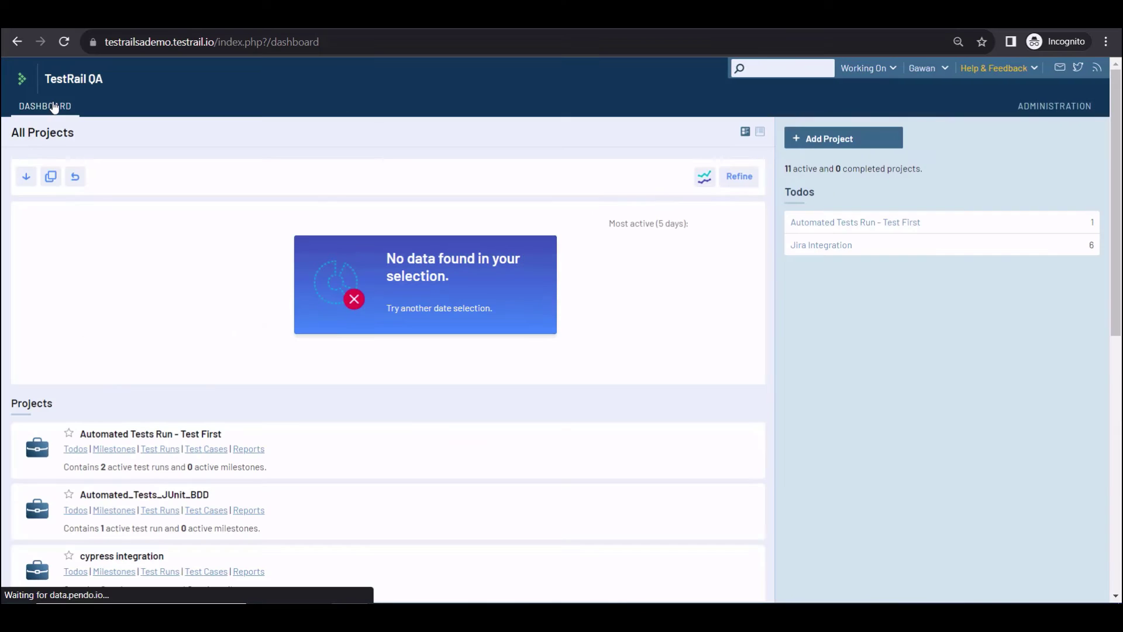
Open the Regression Test Run in the GitHub Integration project from the dashboard.
scroll(304, 395, down, 3)
scroll(351, 403, down, 3)
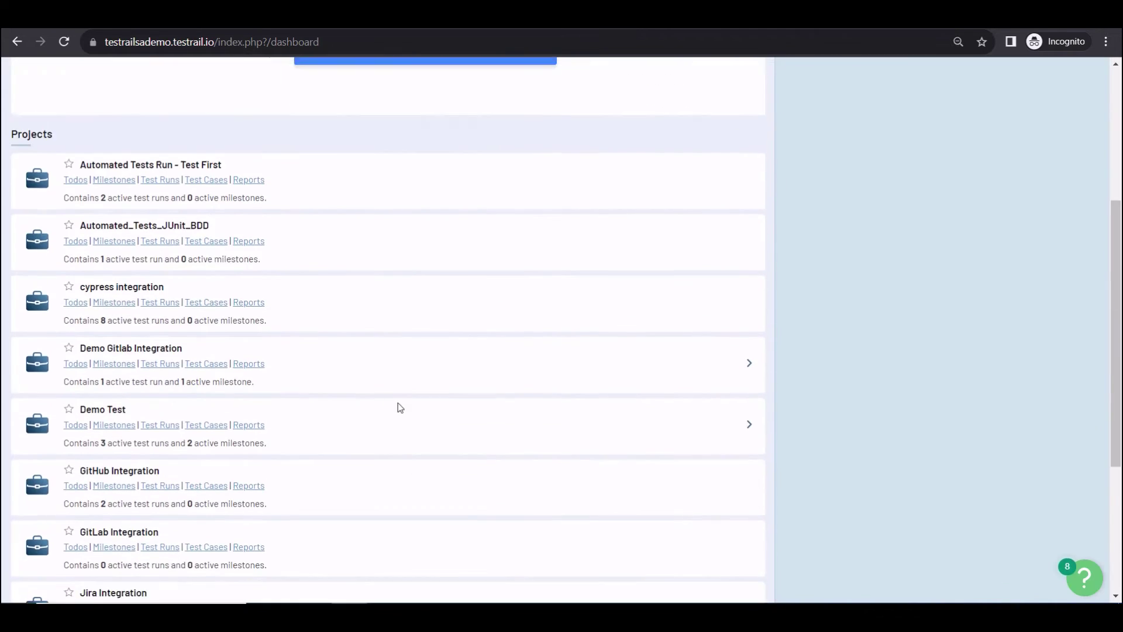
click(128, 381)
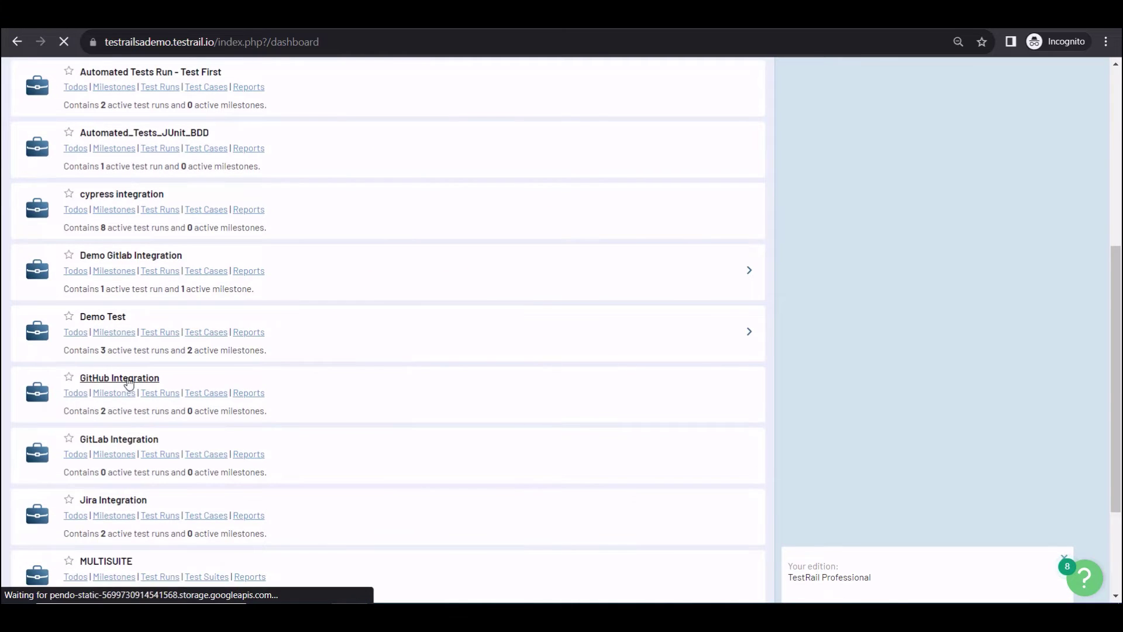
click(249, 105)
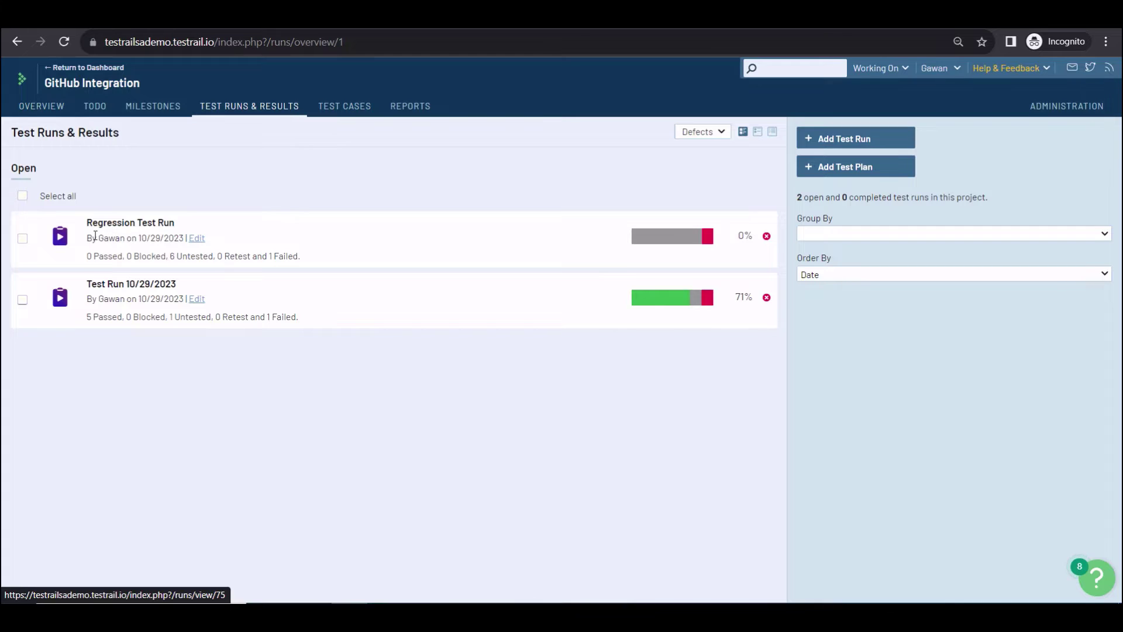
click(149, 227)
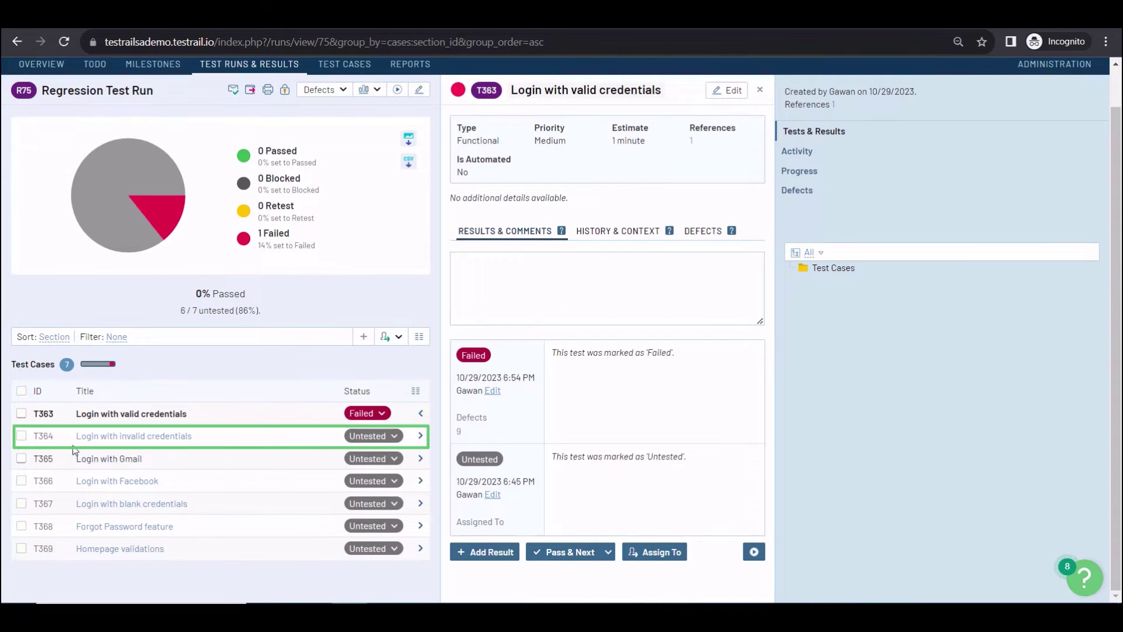
Mark test T364 as Failed with the comment "The test case is failed as user can login also with invalid credentials".
click(391, 439)
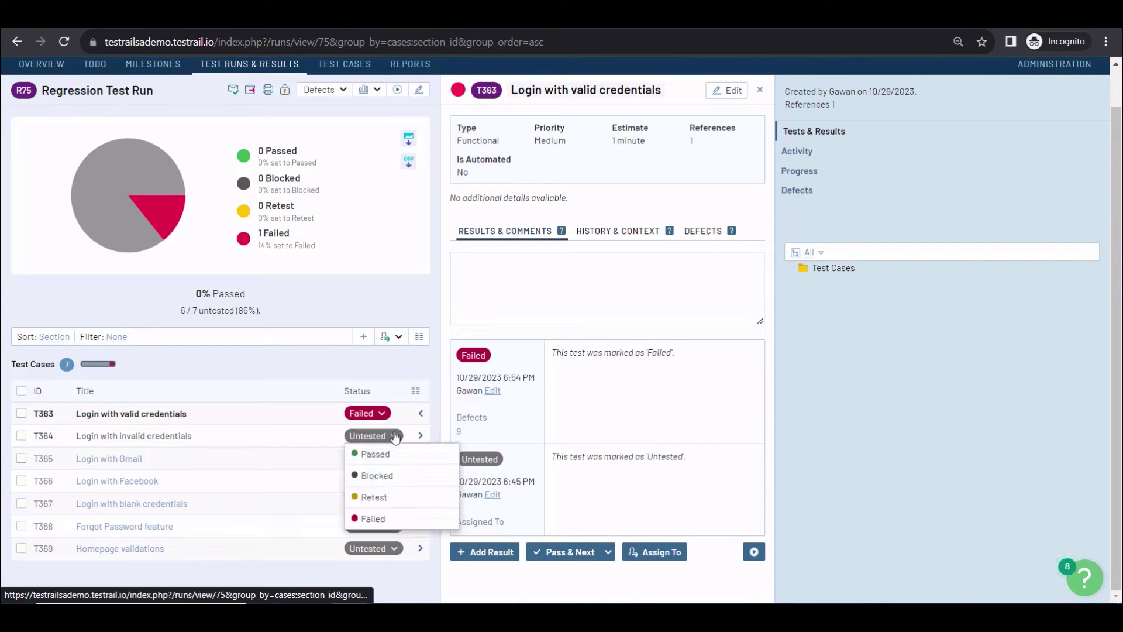
click(377, 518)
click(393, 307)
text(The test case is failed as user can login also with invalid credentials)
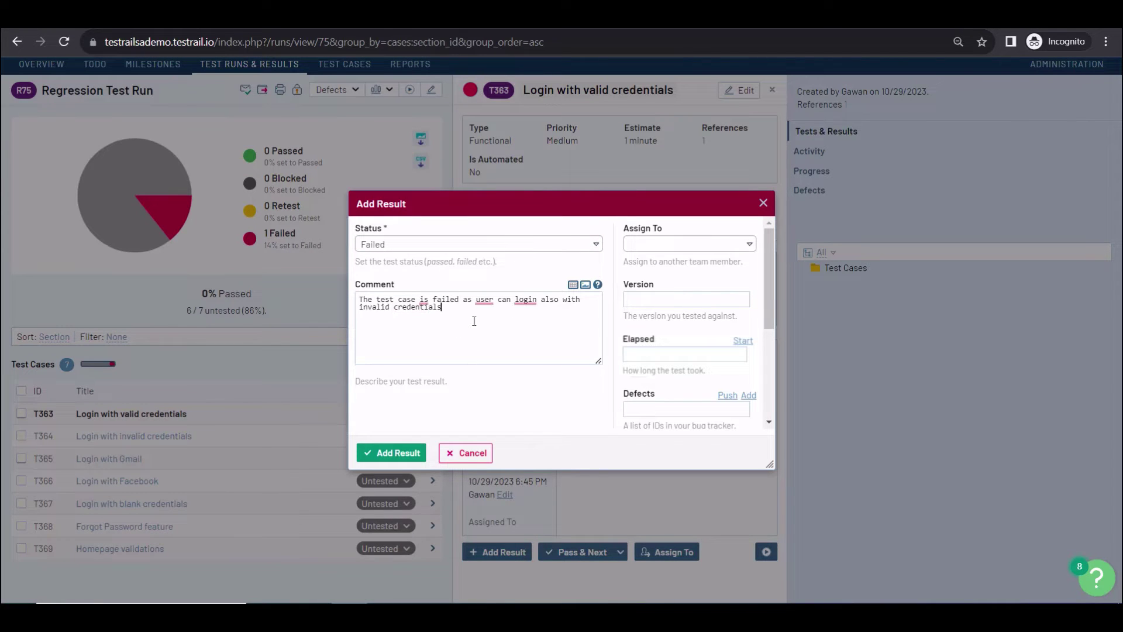
Start pushing a defect from the failed result and set its summary to "Login with invalid credentials is successful".
click(729, 397)
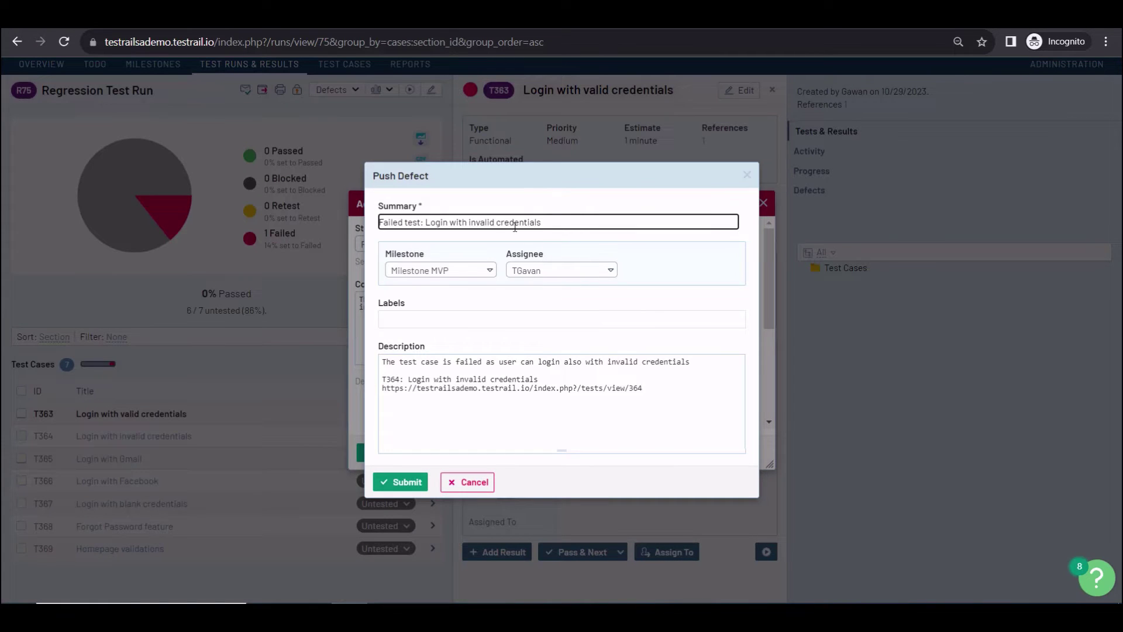
drag(379, 222, 542, 222)
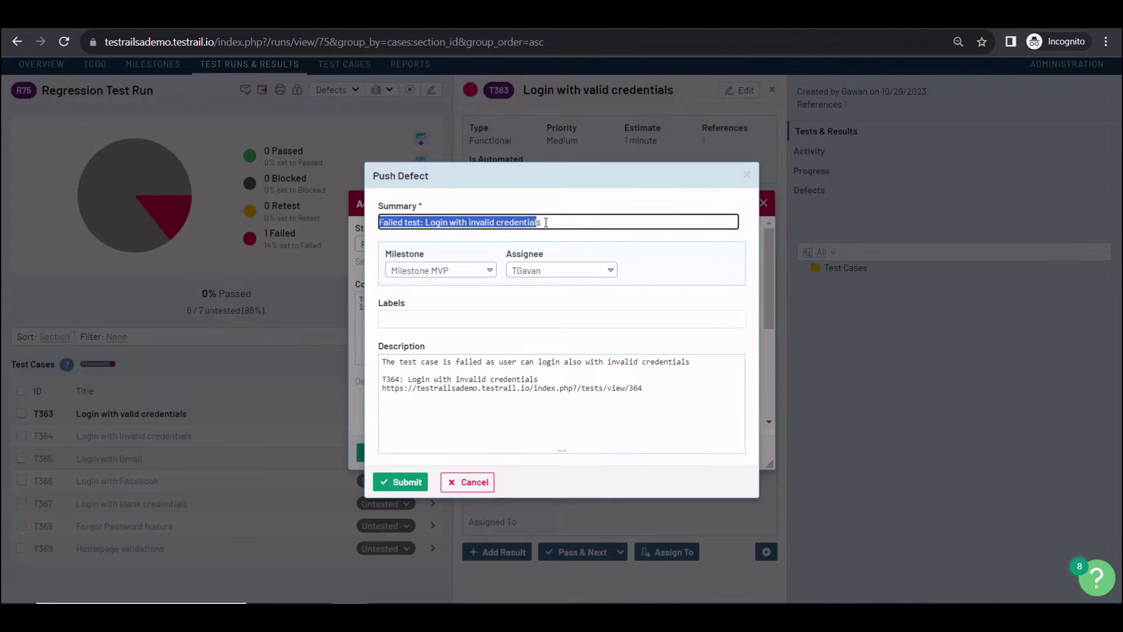
key(ctrl+v)
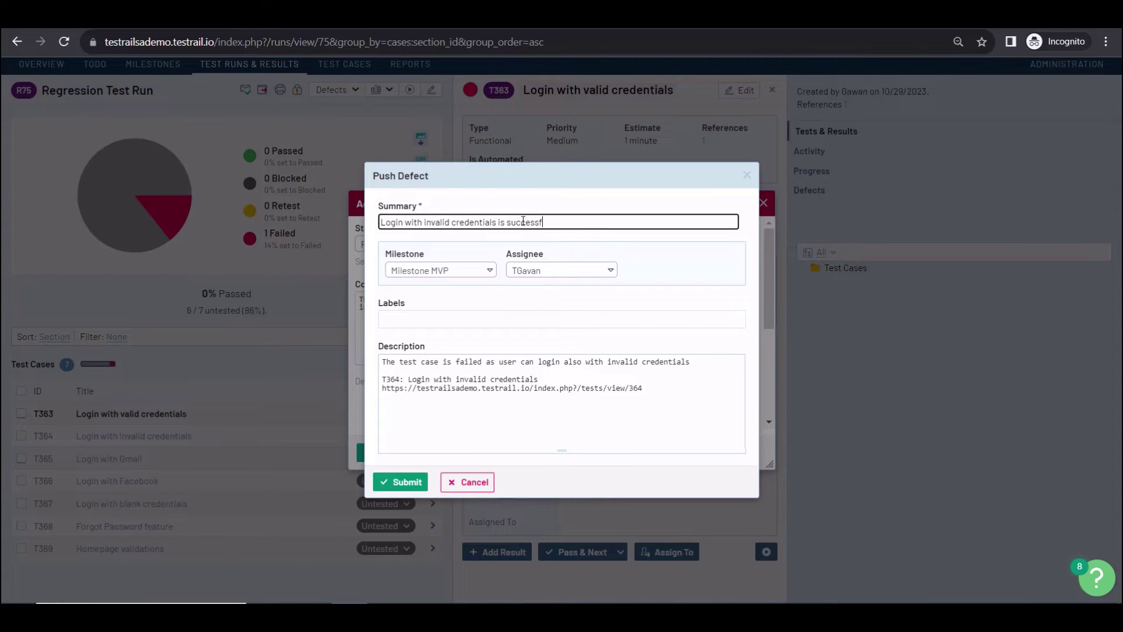
Keep Milestone MVP for the defect, add the label "bug", and submit it to GitHub.
click(469, 273)
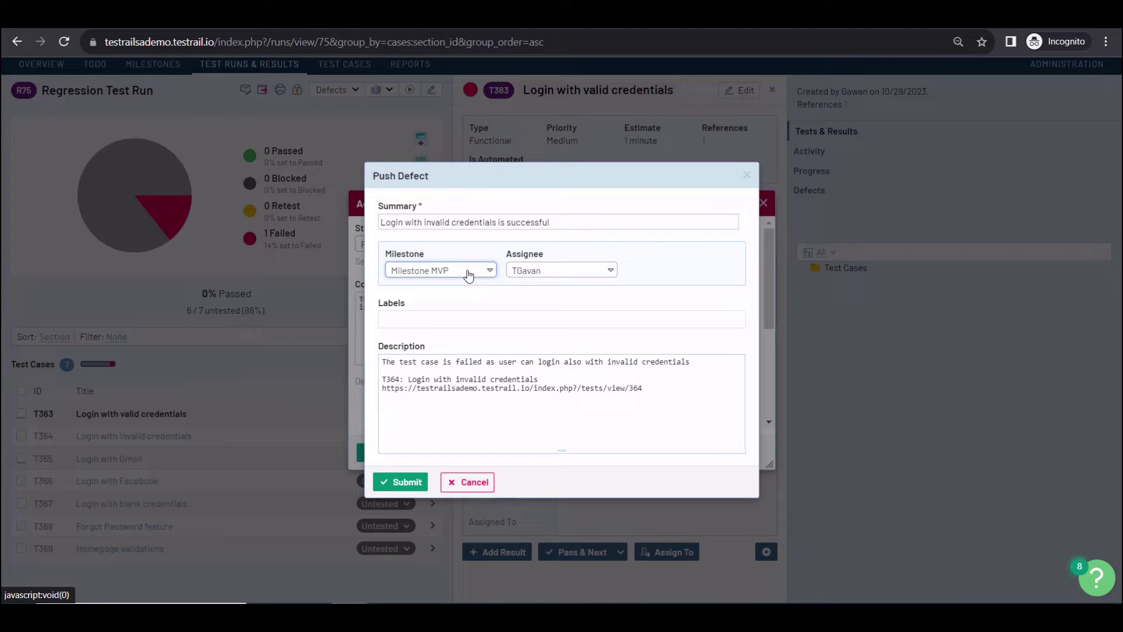
click(434, 319)
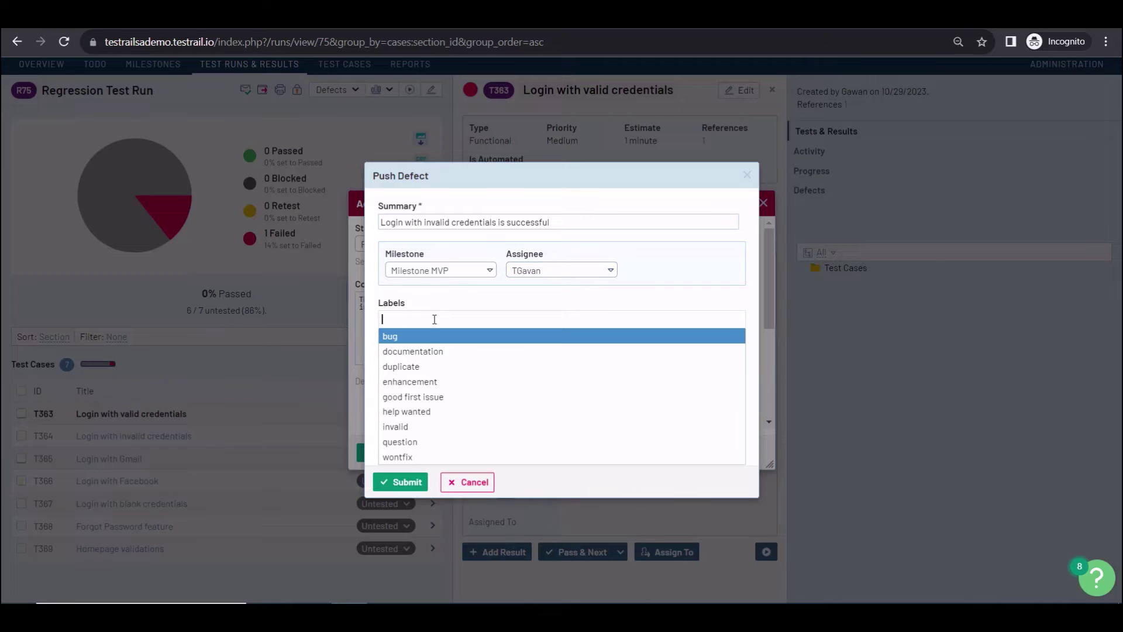
click(414, 337)
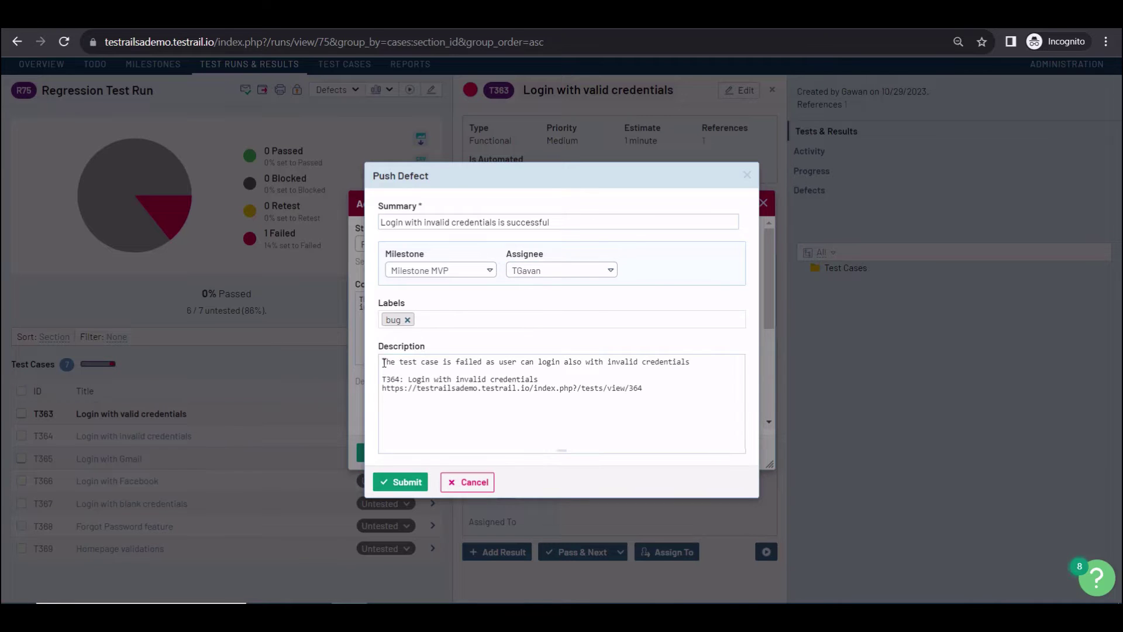
click(404, 483)
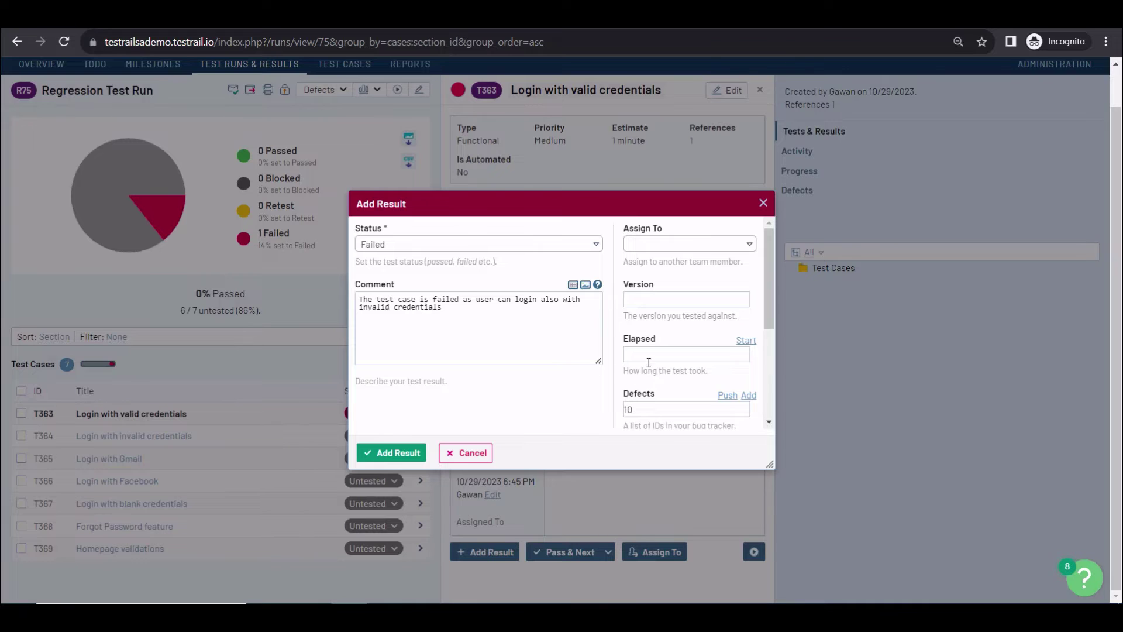
Save the failed result for T364 with the pushed defect's ID 10 in its defects.
double_click(628, 409)
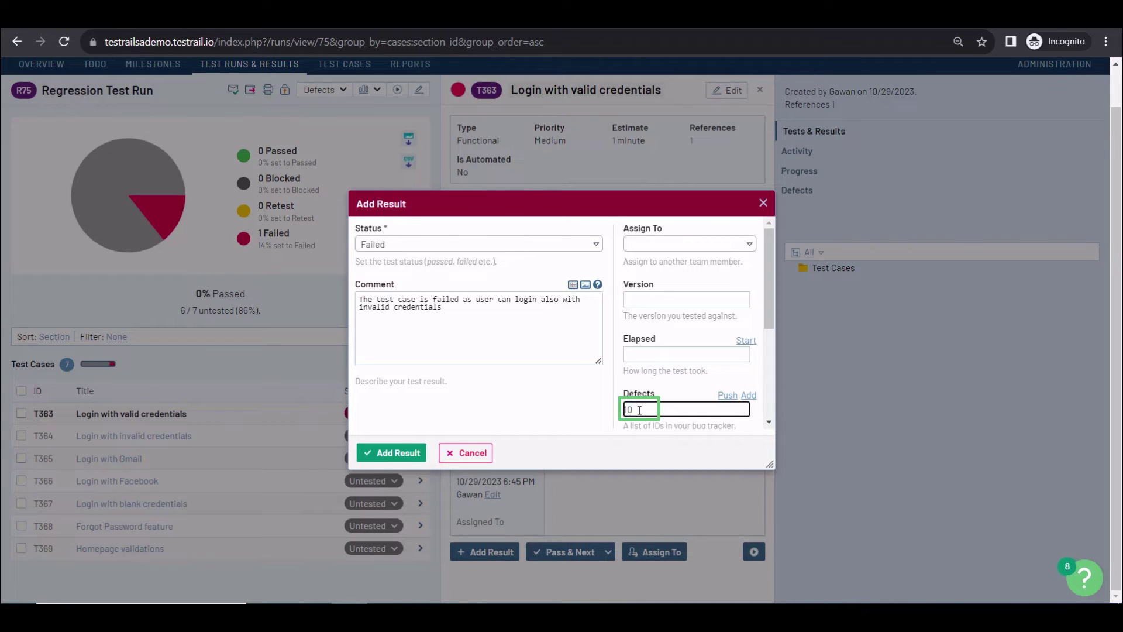
text(9)
click(393, 453)
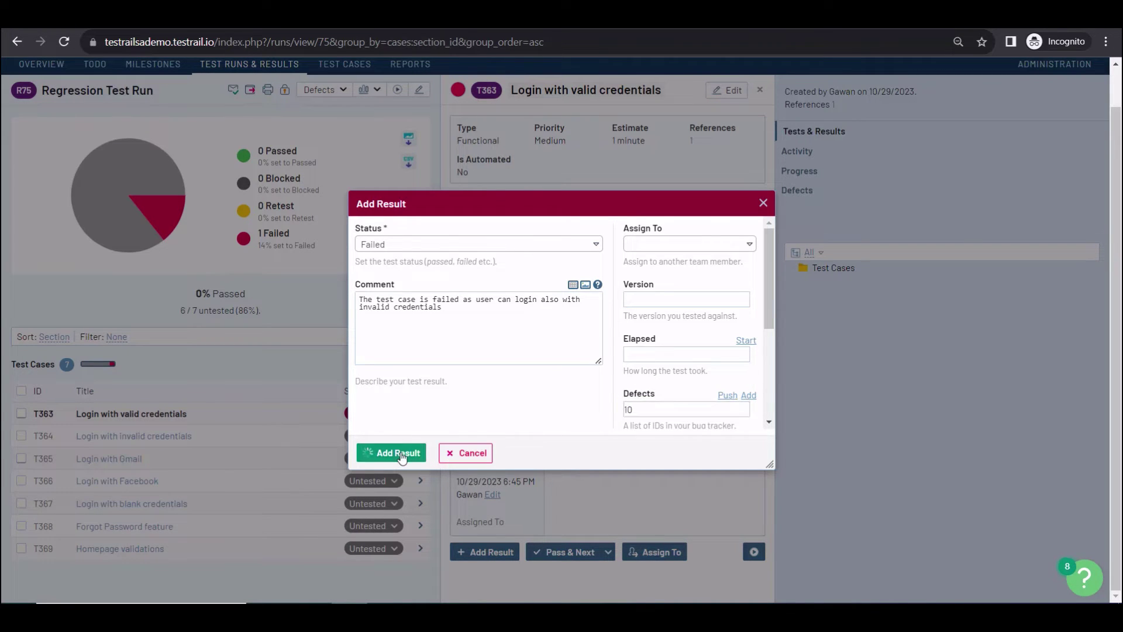
Open test T364, preview its linked defect, and follow it to examine the GitHub issue and its URL.
click(110, 439)
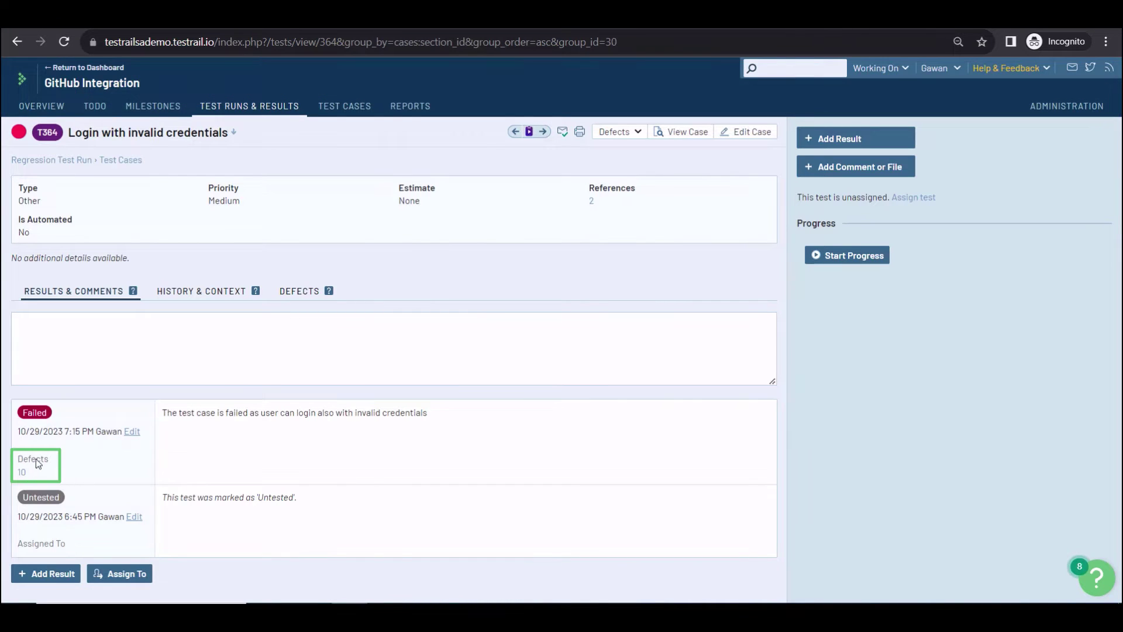
mouse_move(25, 475)
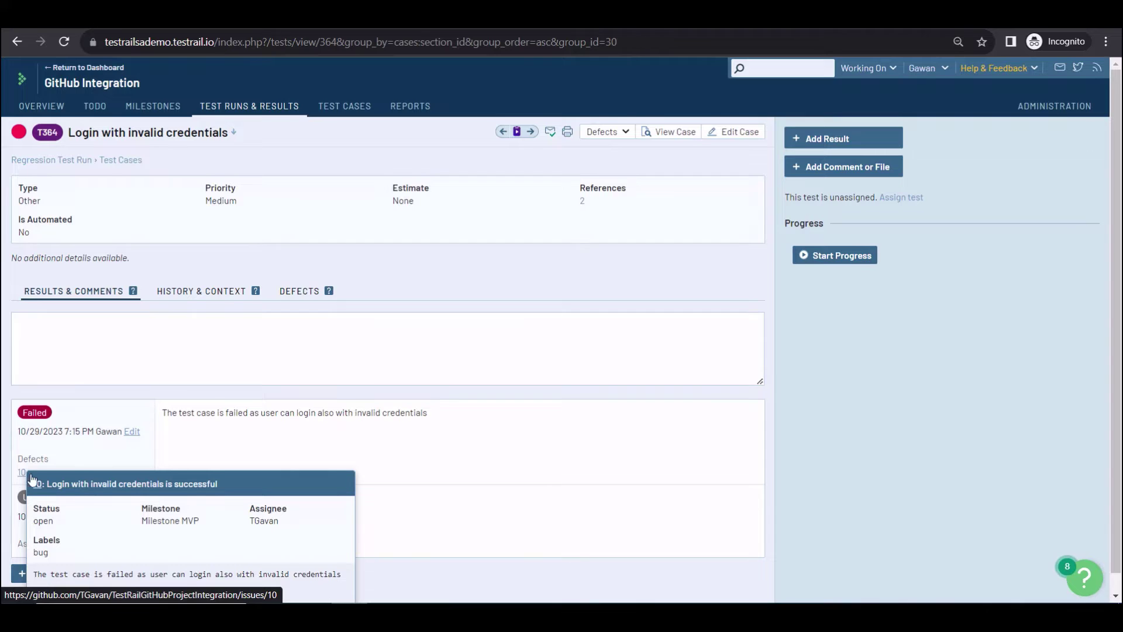
scroll(26, 475, down, 1)
click(22, 458)
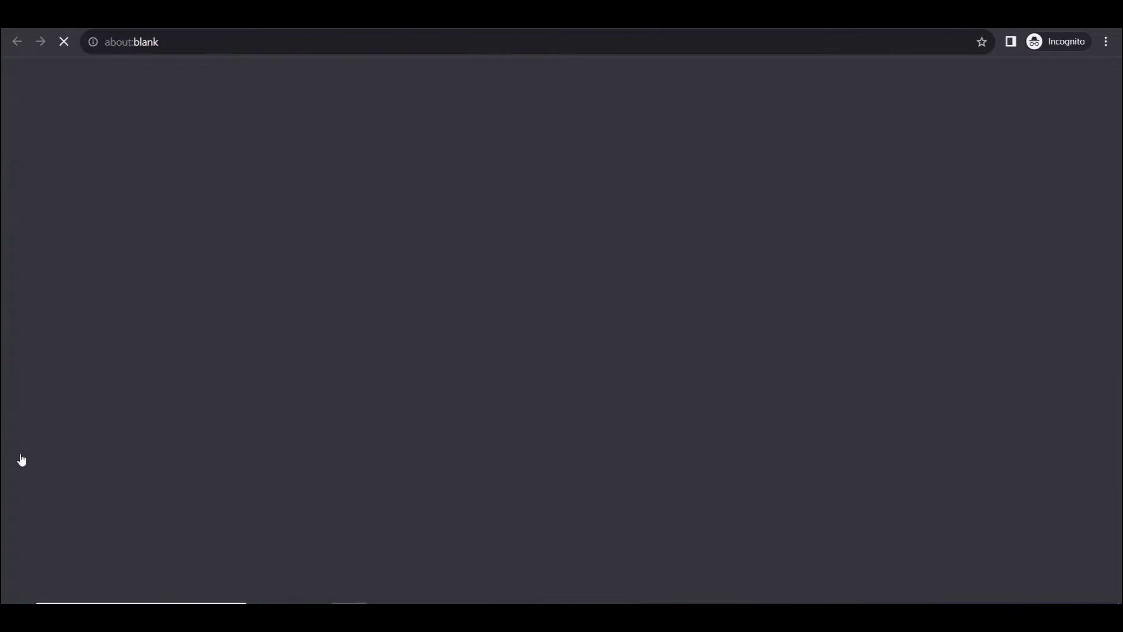
click(406, 38)
key(ctrl+a)
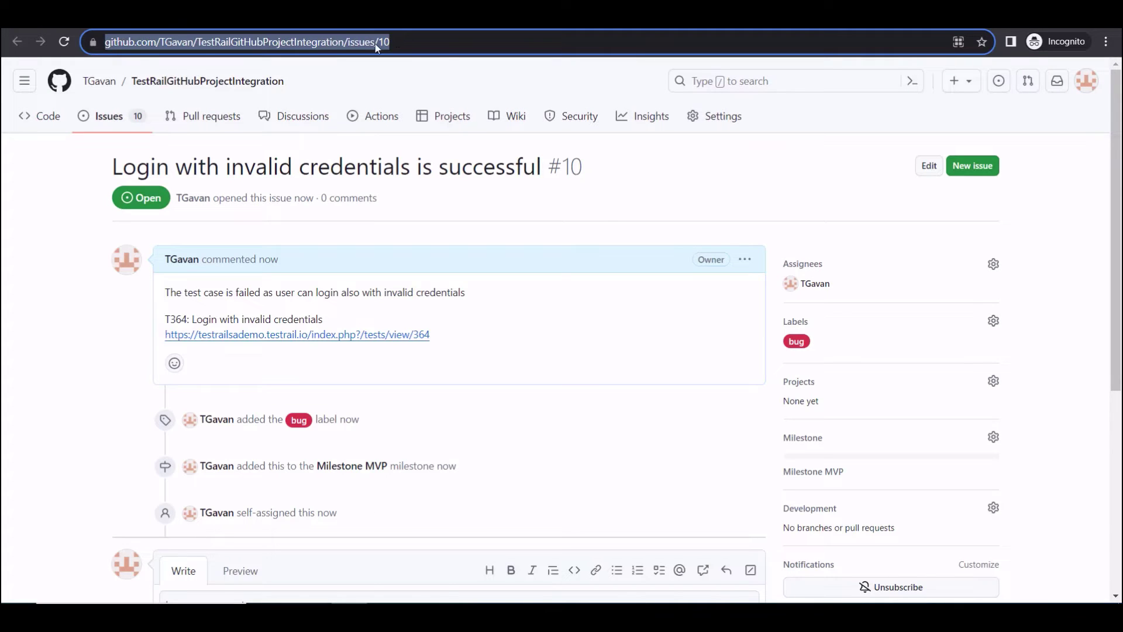
click(112, 118)
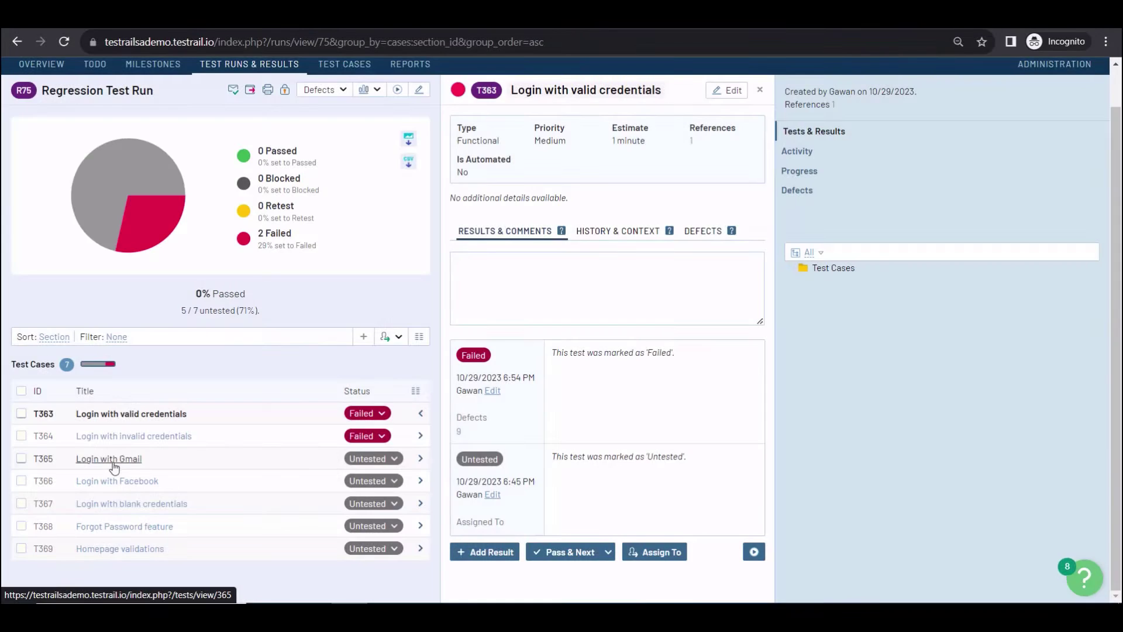
Set test T365 "Login with Gmail" to Failed and start adding a new defect in GitHub from the result form.
click(392, 460)
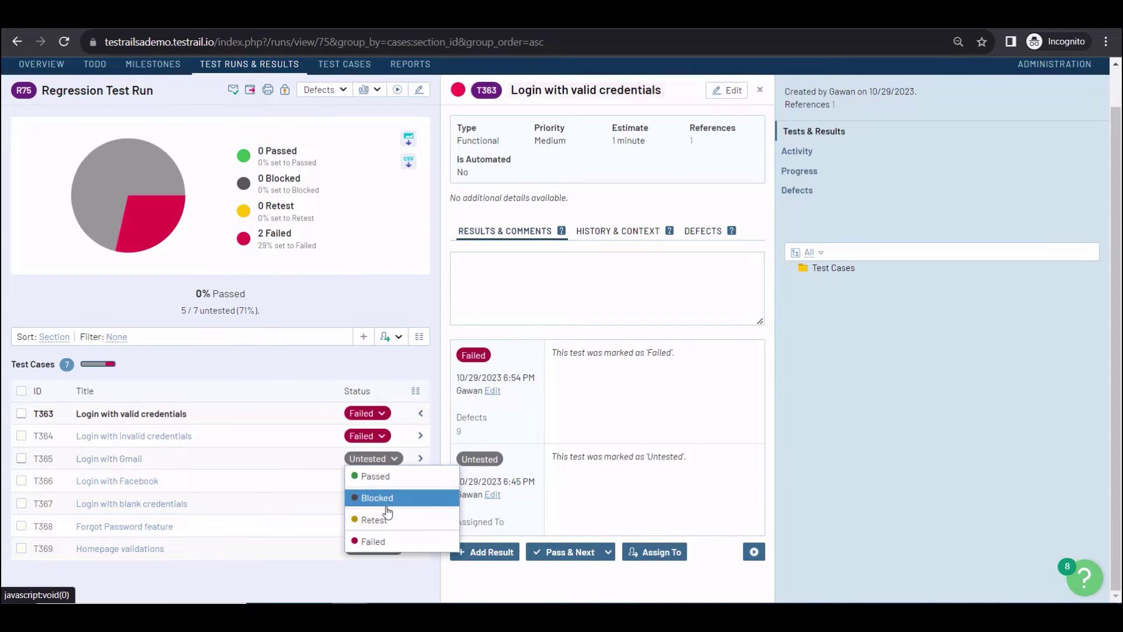
click(380, 537)
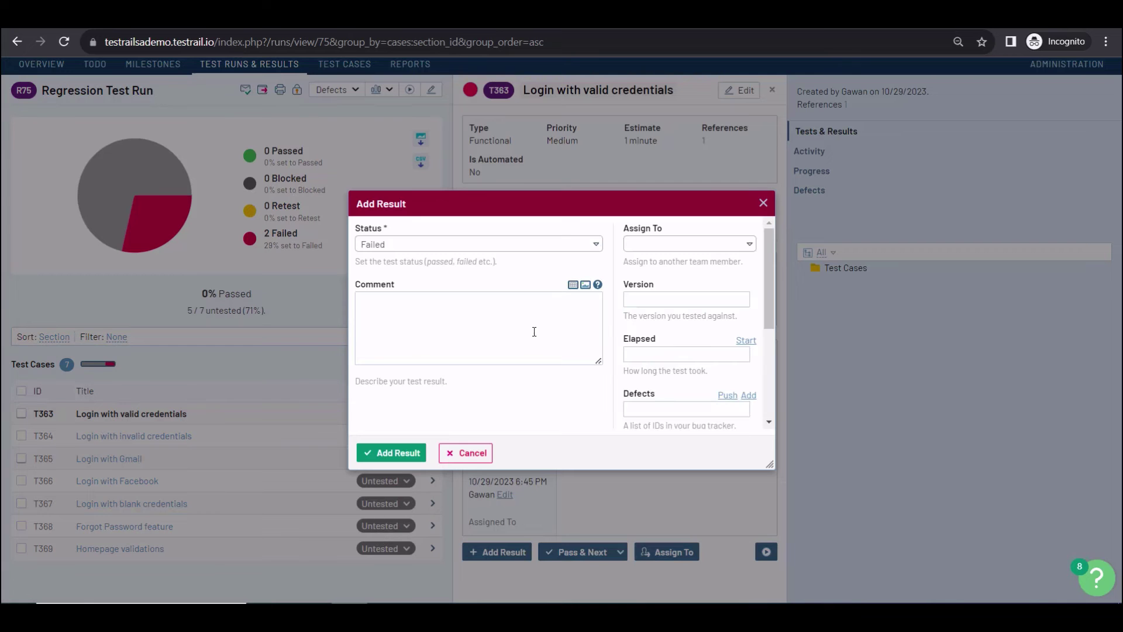
click(750, 396)
Create the self-assigned GitHub issue "Gmail login is not working" with label "bug", Milestone MVP and the description "Steps to reproduce".
text(Gmail login is not working)
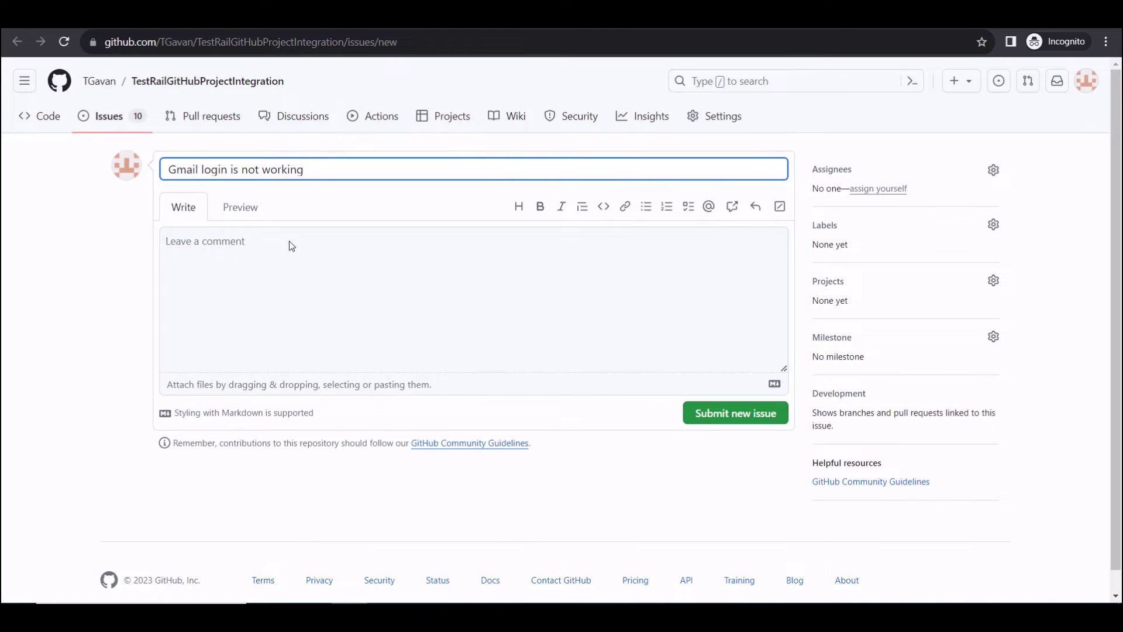
click(993, 224)
click(844, 320)
click(1033, 281)
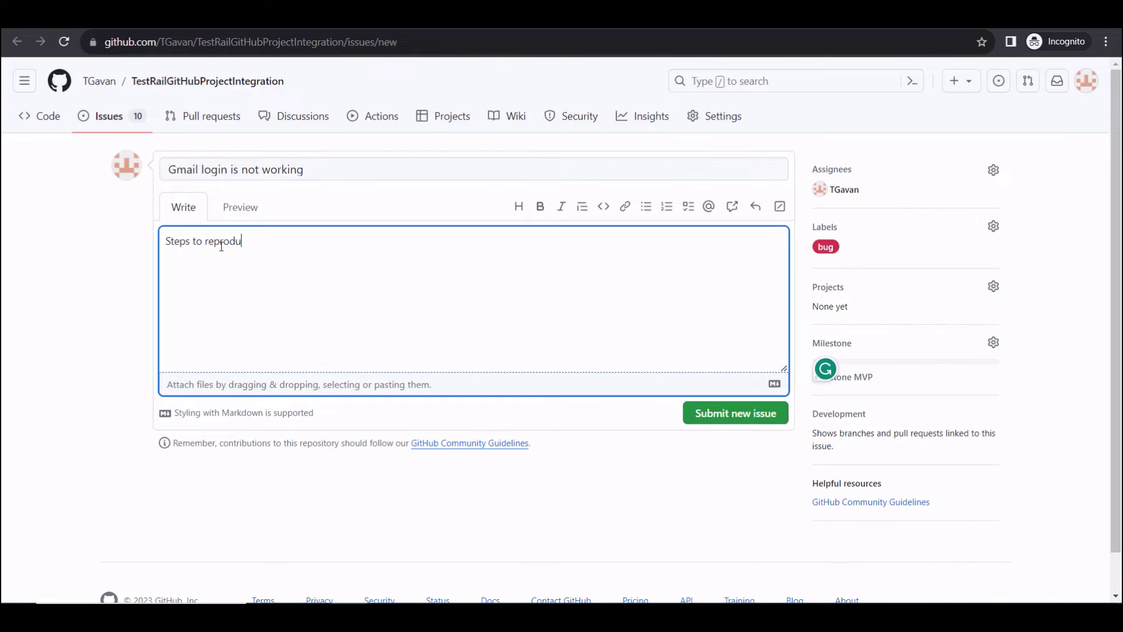
text(ce)
click(732, 409)
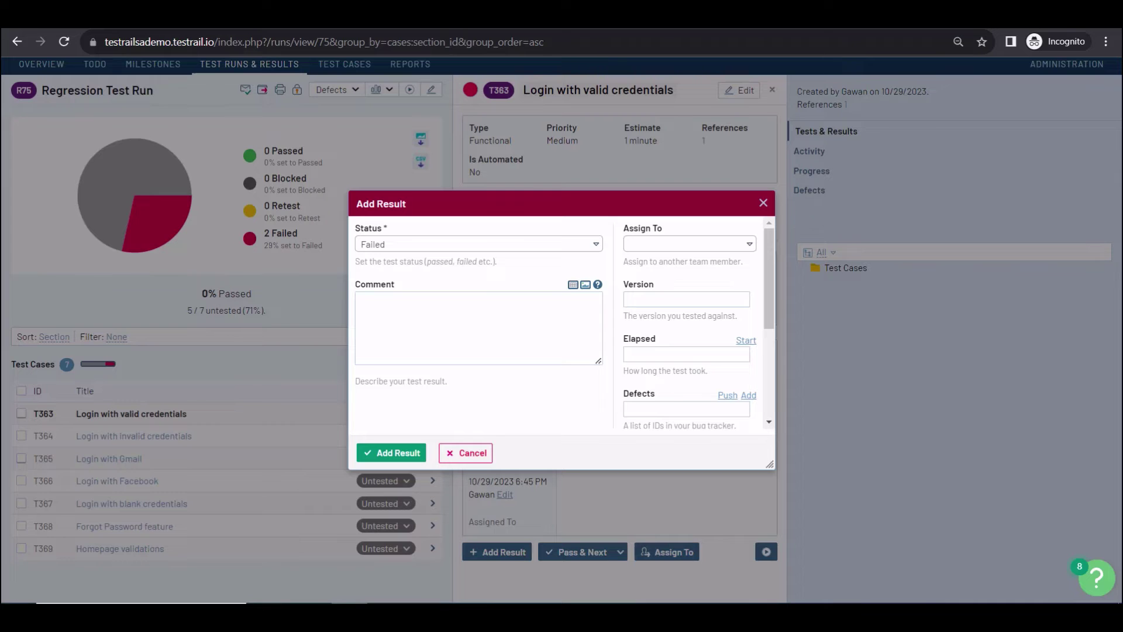
Save T365's failed result in TestRail with defect ID 11 and review the defects logged for the Regression Test Run.
click(625, 409)
text(11)
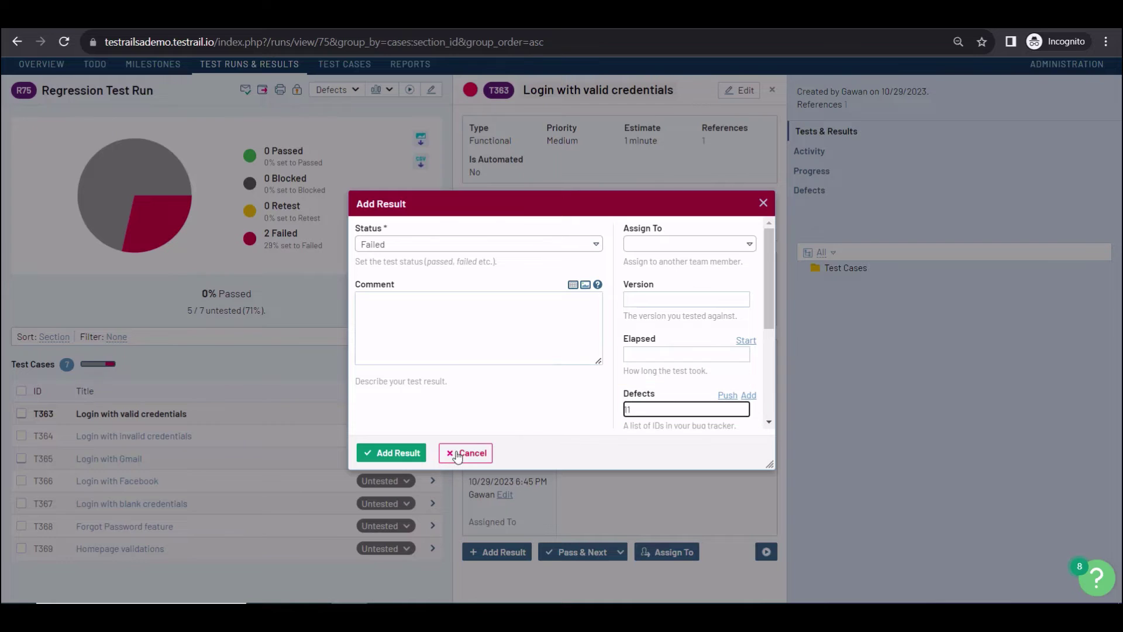
click(402, 454)
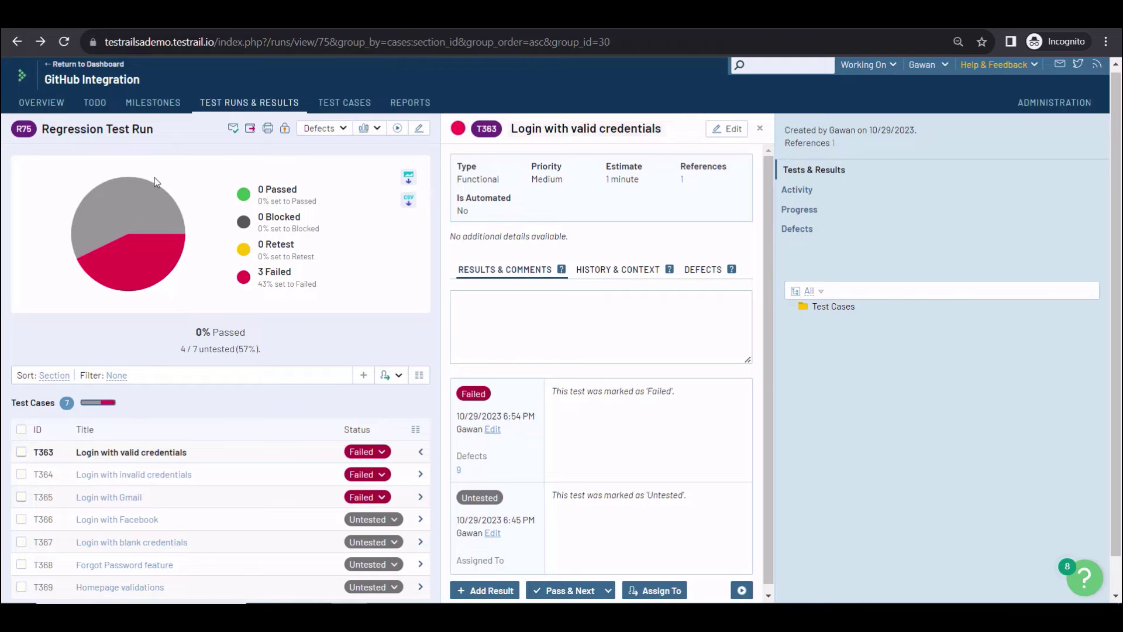
click(800, 231)
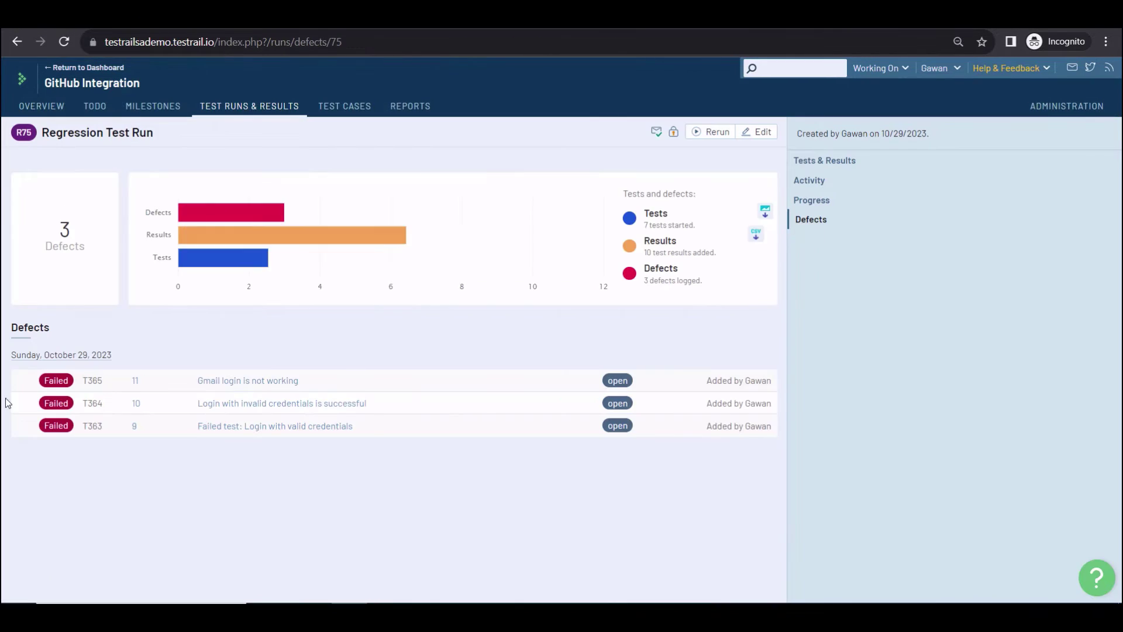
mouse_move(136, 386)
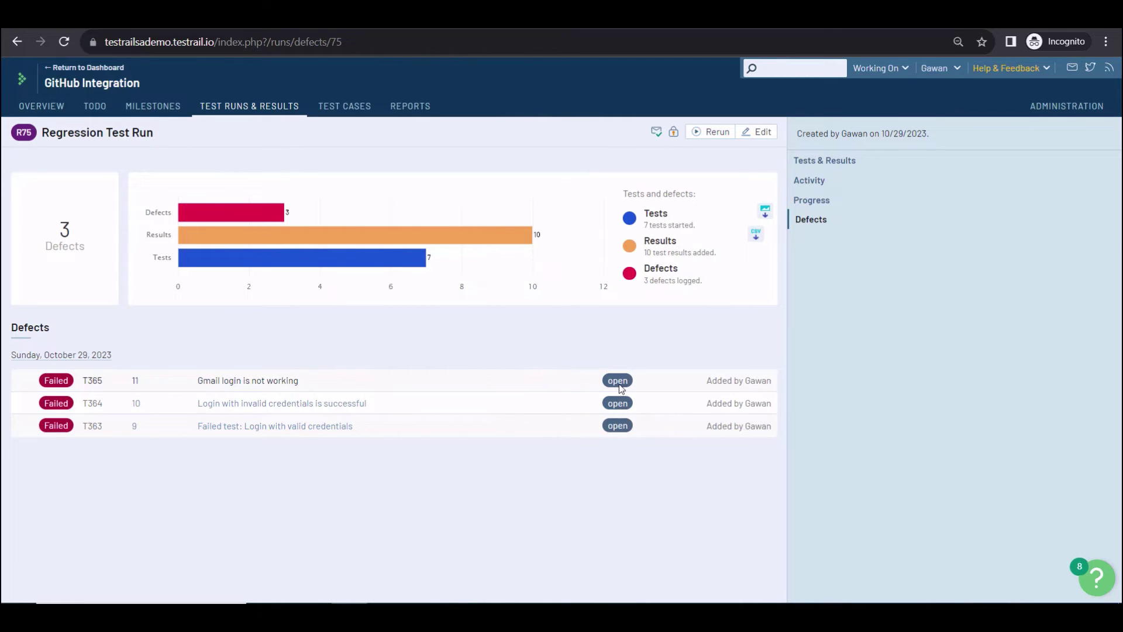
Open the References settings of the GitHub Integration project in the administration area.
click(96, 83)
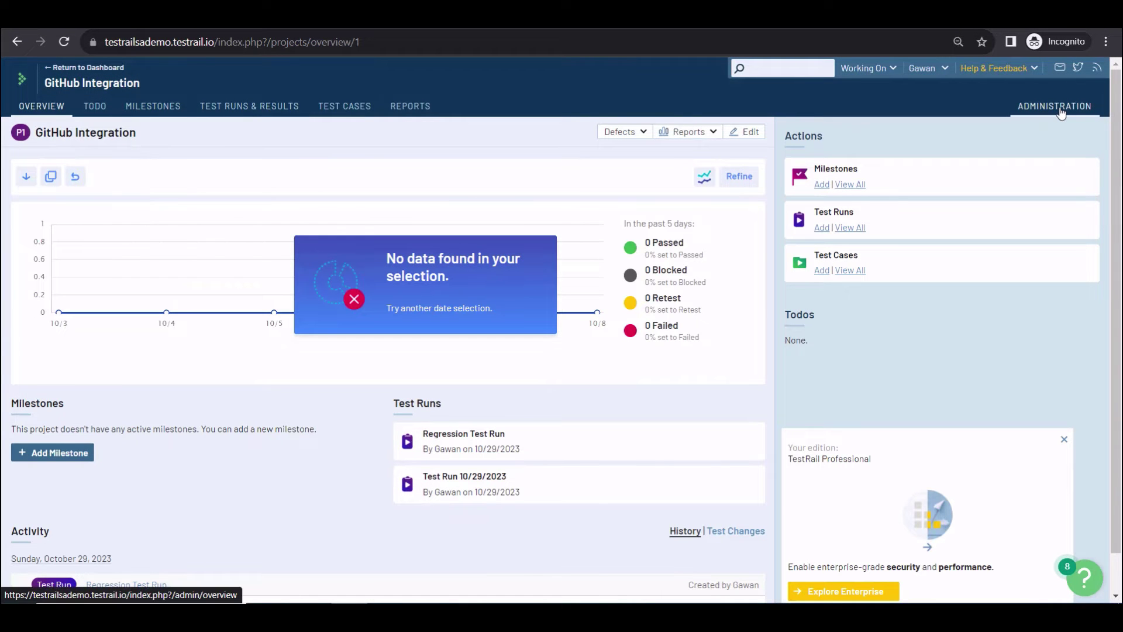
click(1035, 111)
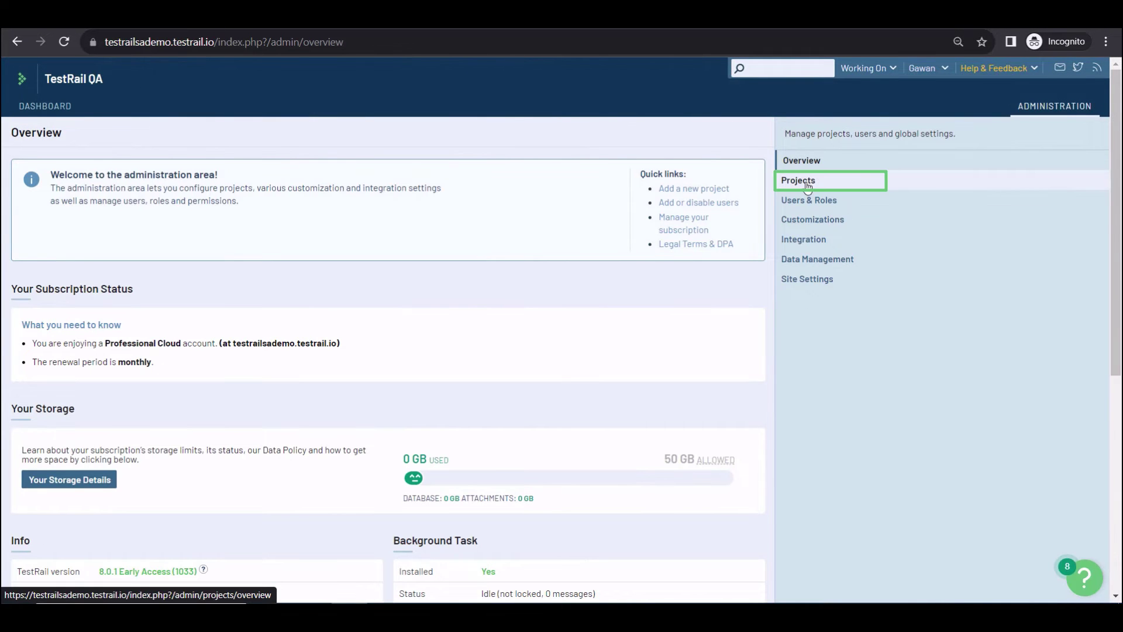
click(807, 182)
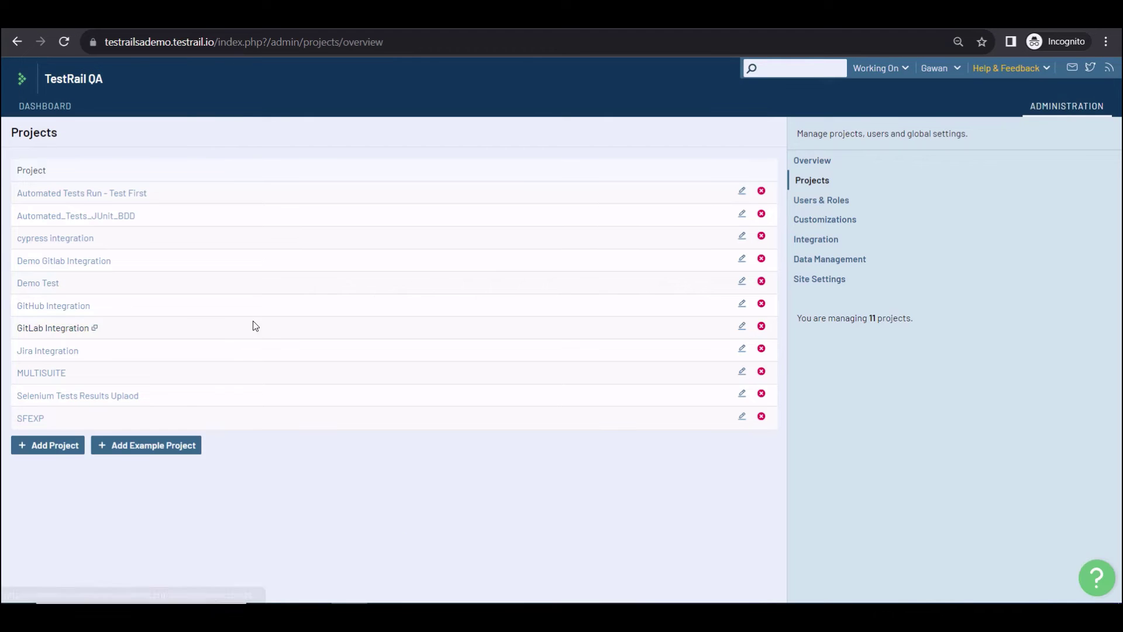
click(54, 309)
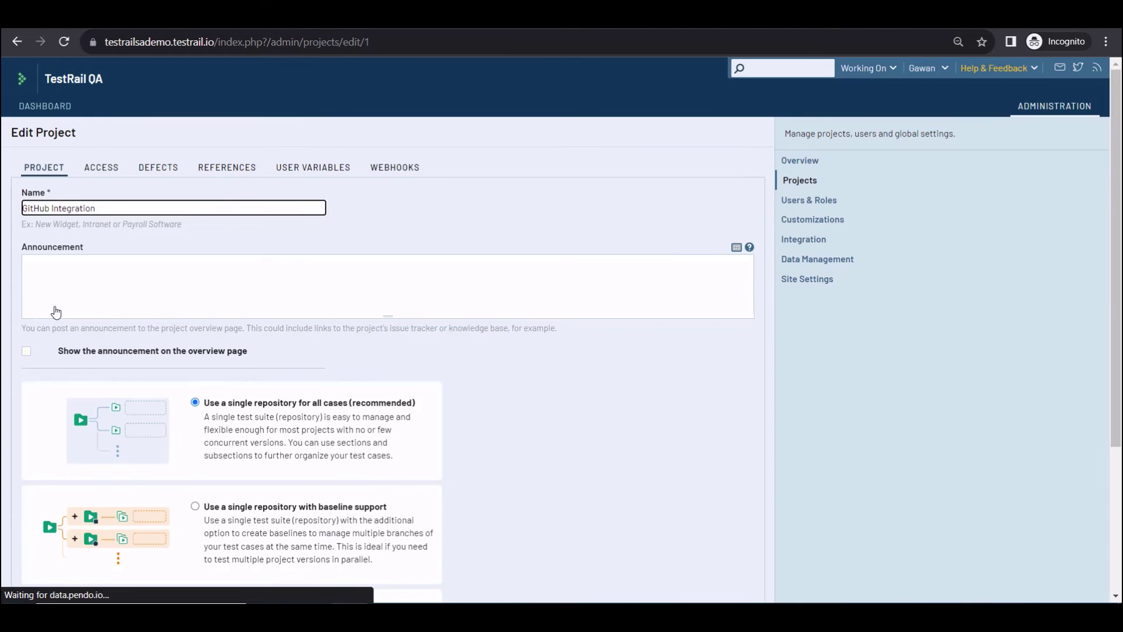
click(222, 169)
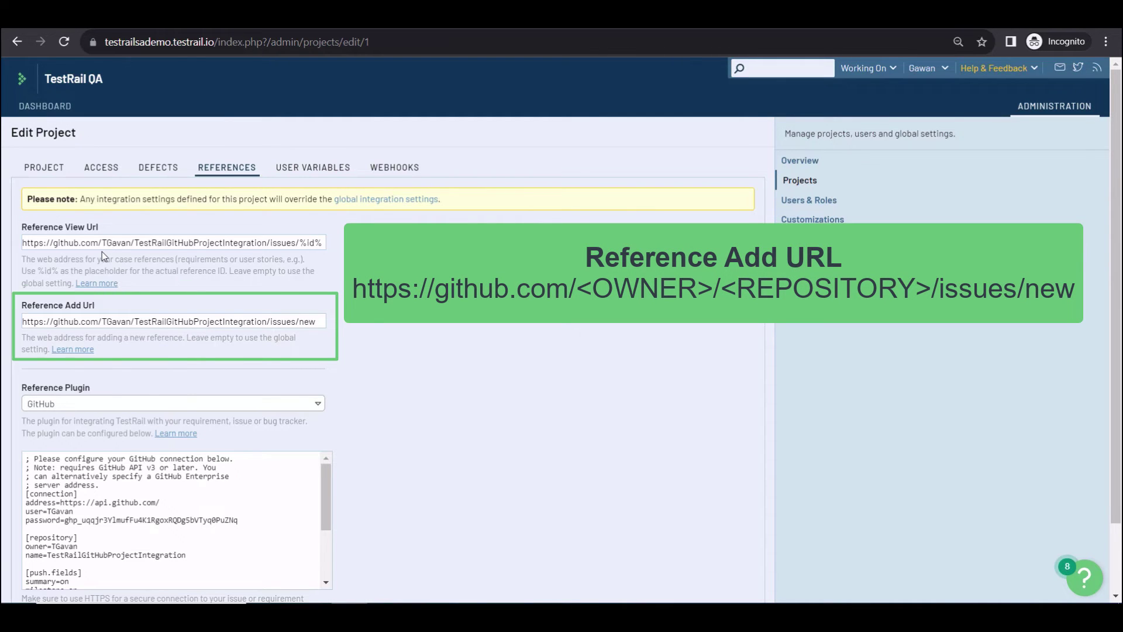
Examine the Reference Add Url and the GitHub reference plugin's repository, push.fields and hover.fields settings.
drag(94, 305, 33, 304)
scroll(44, 336, down, 3)
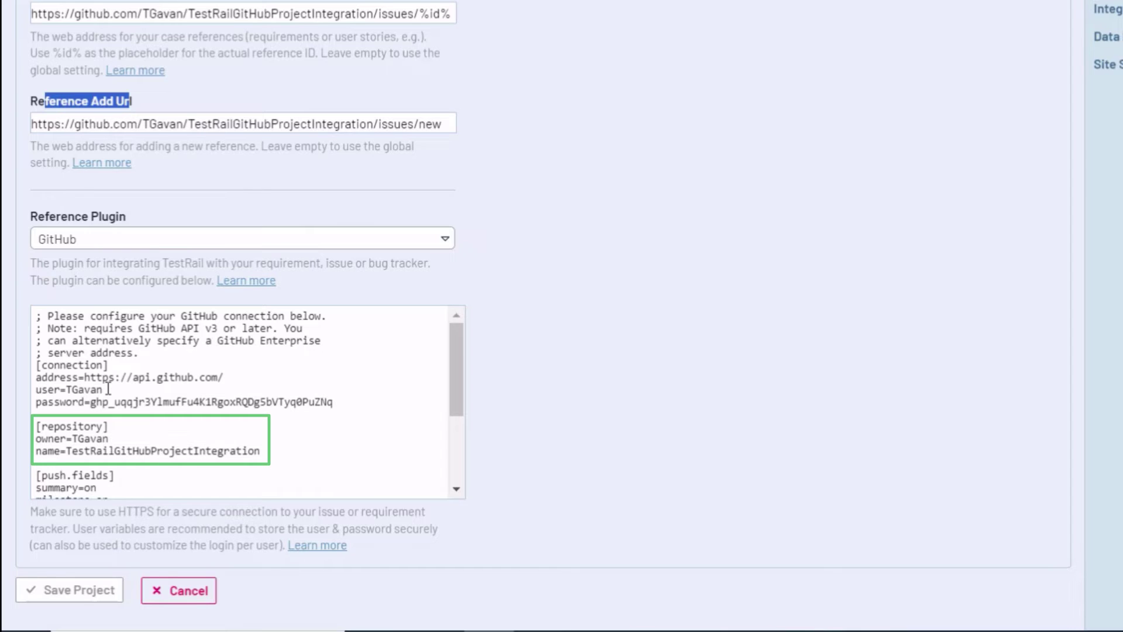
click(326, 444)
scroll(203, 395, down, 2)
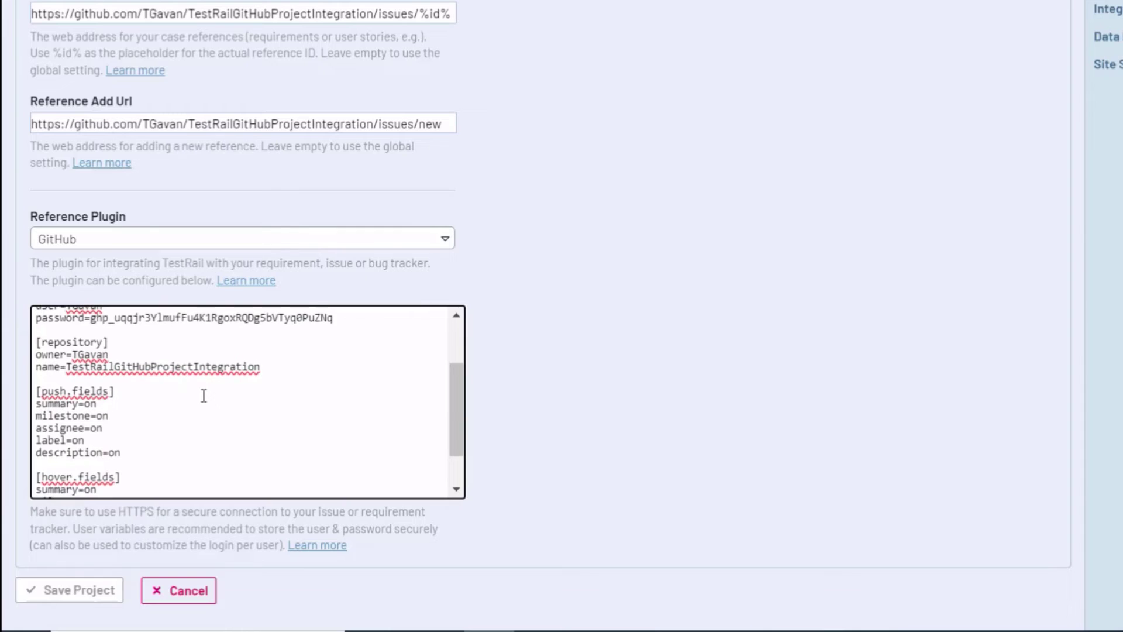
scroll(203, 392, down, 1)
scroll(336, 410, down, 1)
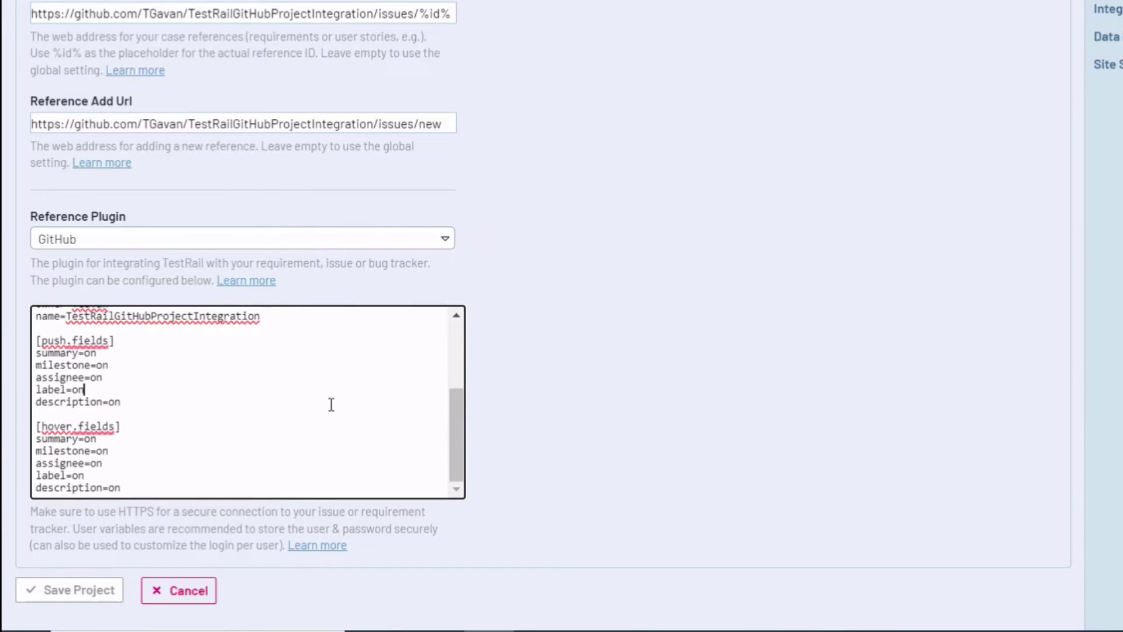
Set milestone=off under hover.fields in the reference plugin configuration and save the project.
click(119, 455)
key(BackSpace)
text(ff)
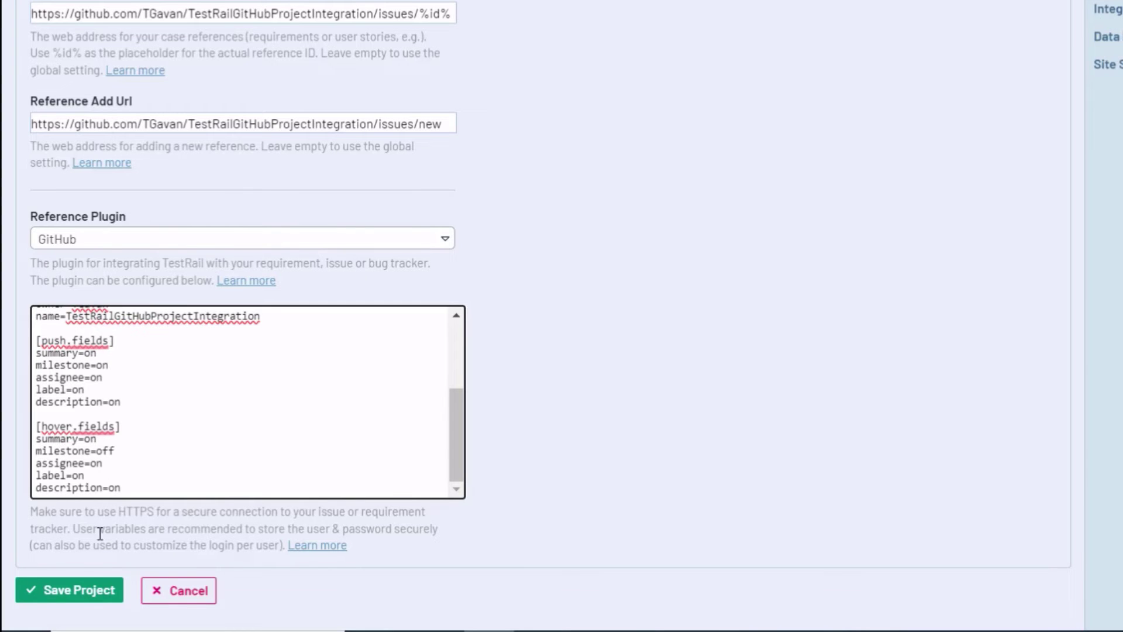
click(85, 590)
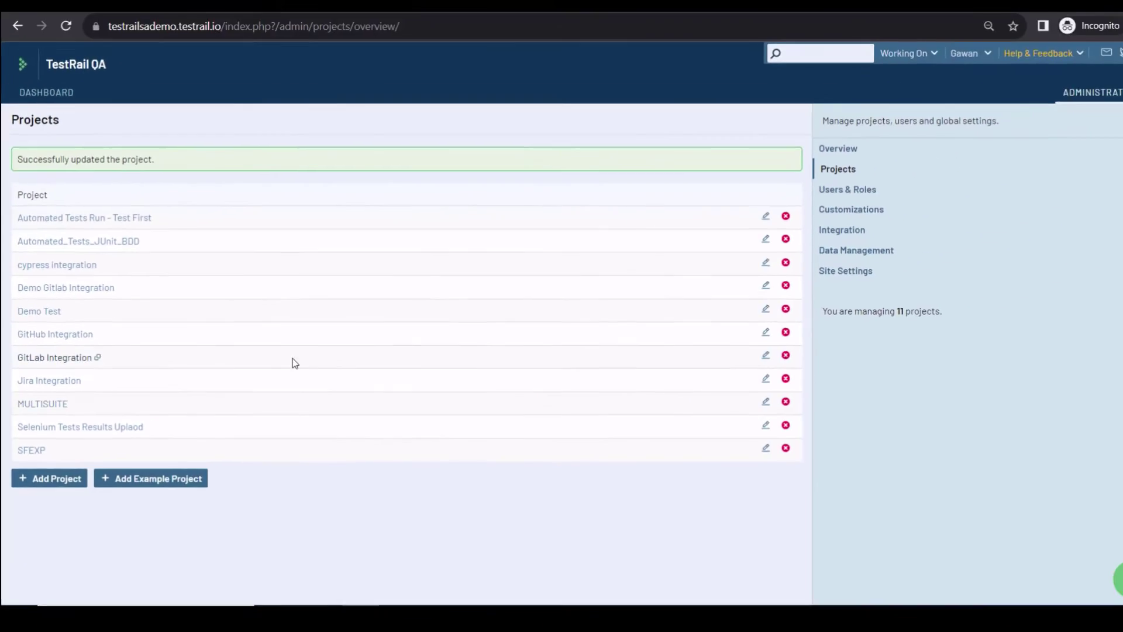
From the dashboard, open test case C88 "Login with valid credentials" in the GitHub Integration project for editing, showing its References field.
click(49, 113)
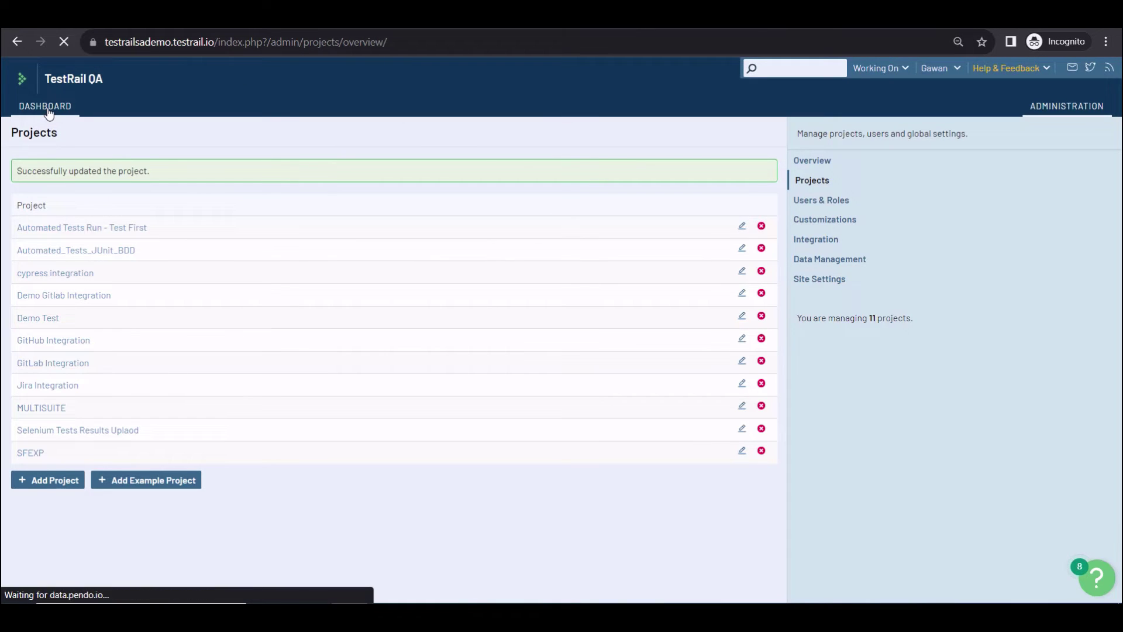
scroll(206, 384, down, 1)
scroll(206, 384, down, 5)
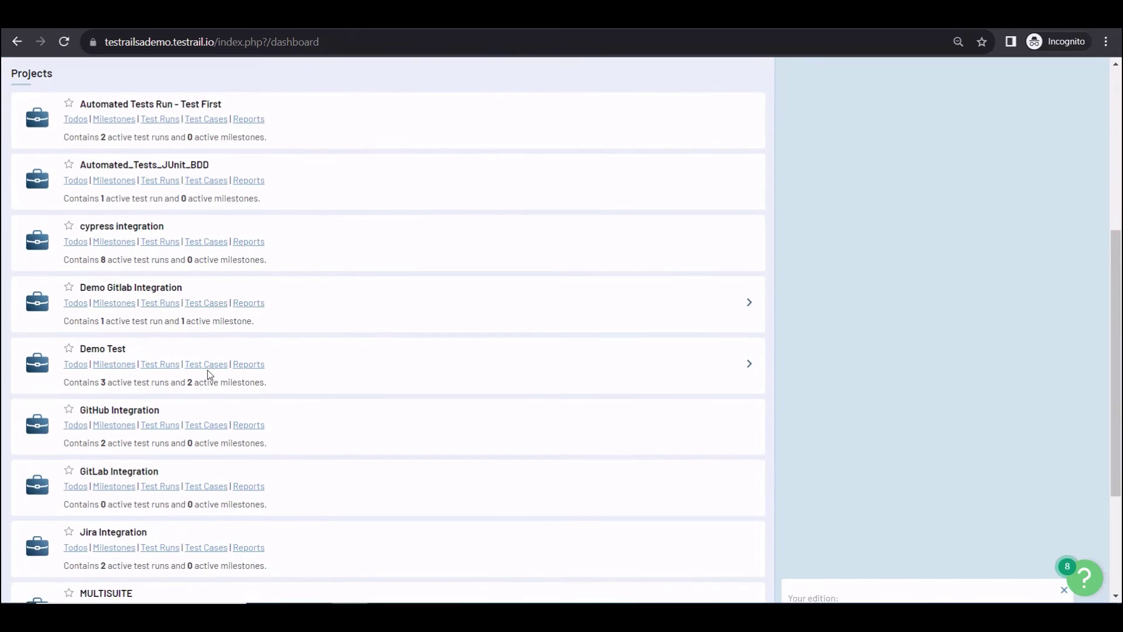
click(143, 368)
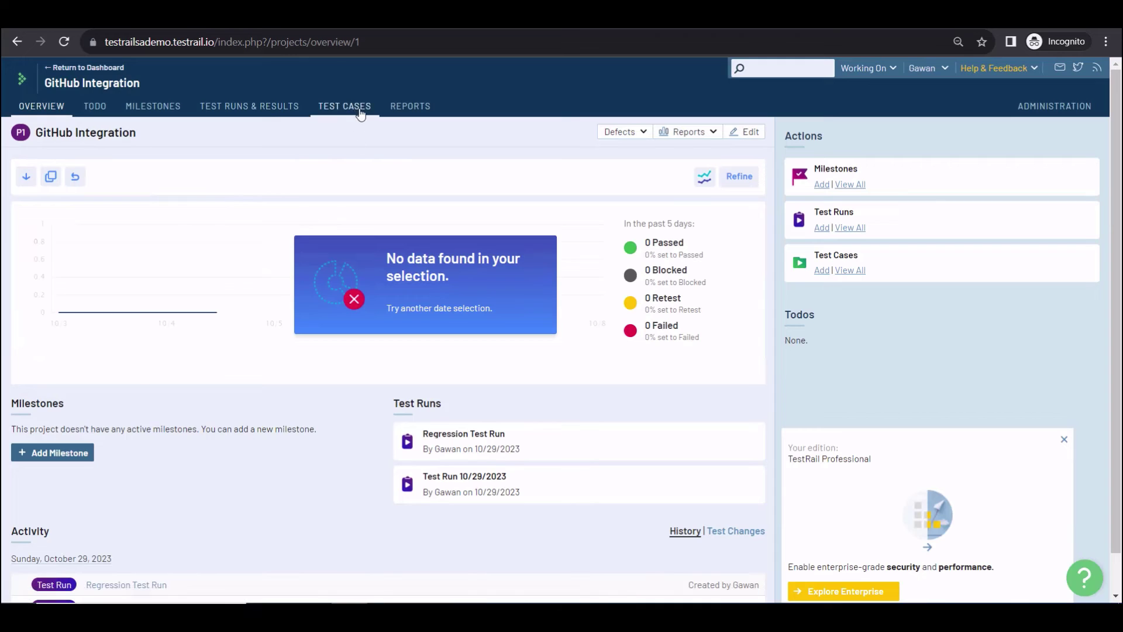
click(357, 107)
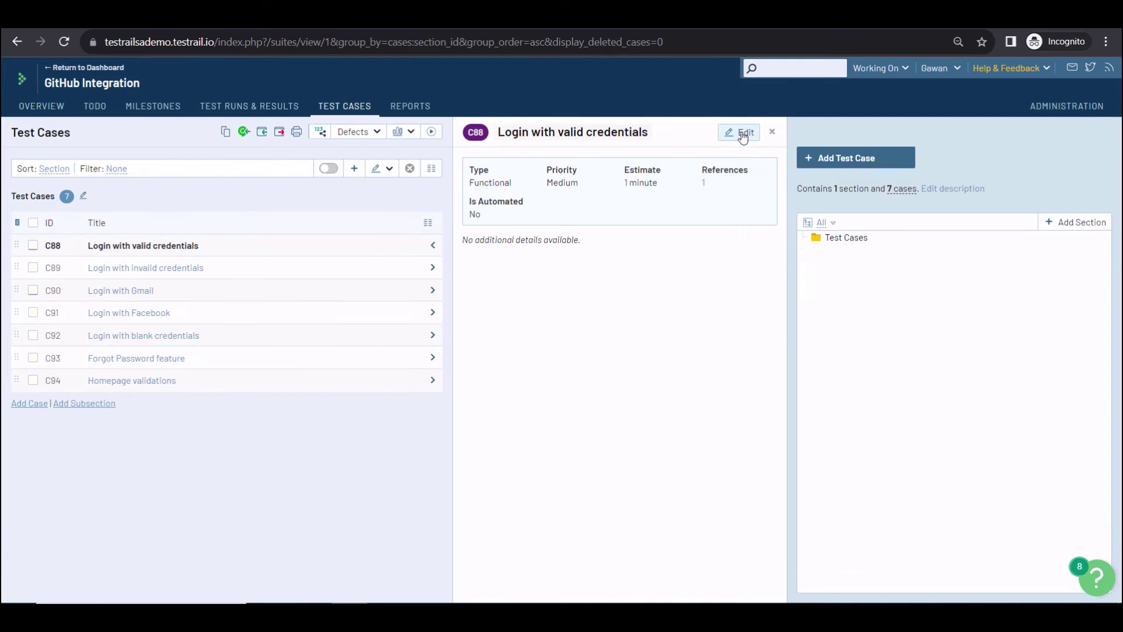
click(740, 134)
scroll(619, 314, down, 1)
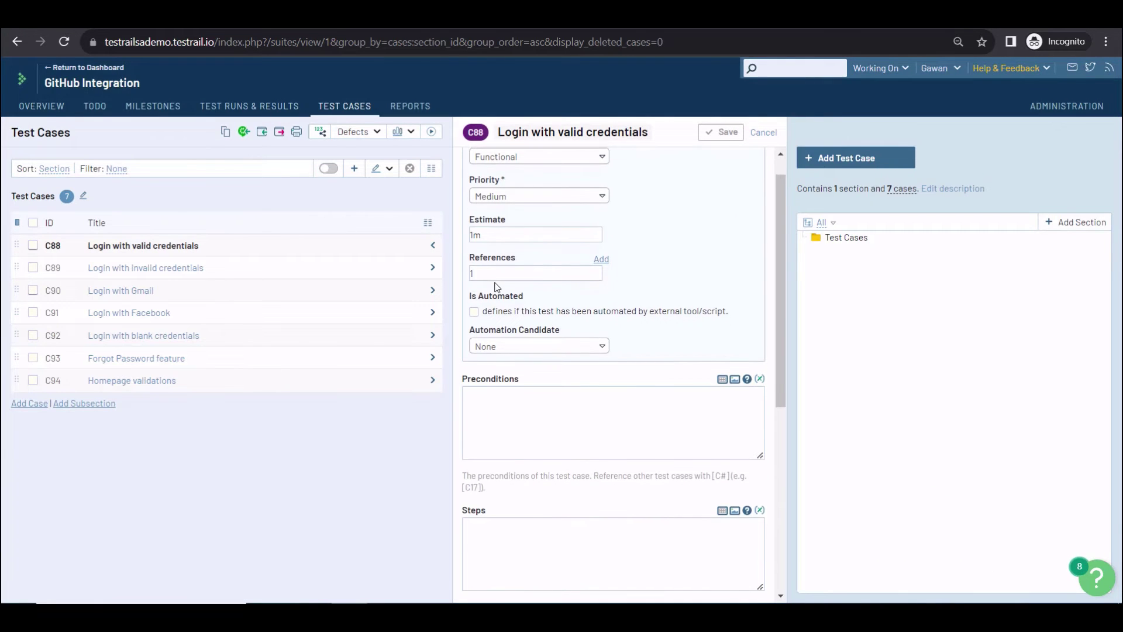
On GitHub, refresh the repository's issues list, open the issue "Requirement User Story 1 - Login Requirements" and copy its issue number from the URL.
click(484, 271)
click(475, 274)
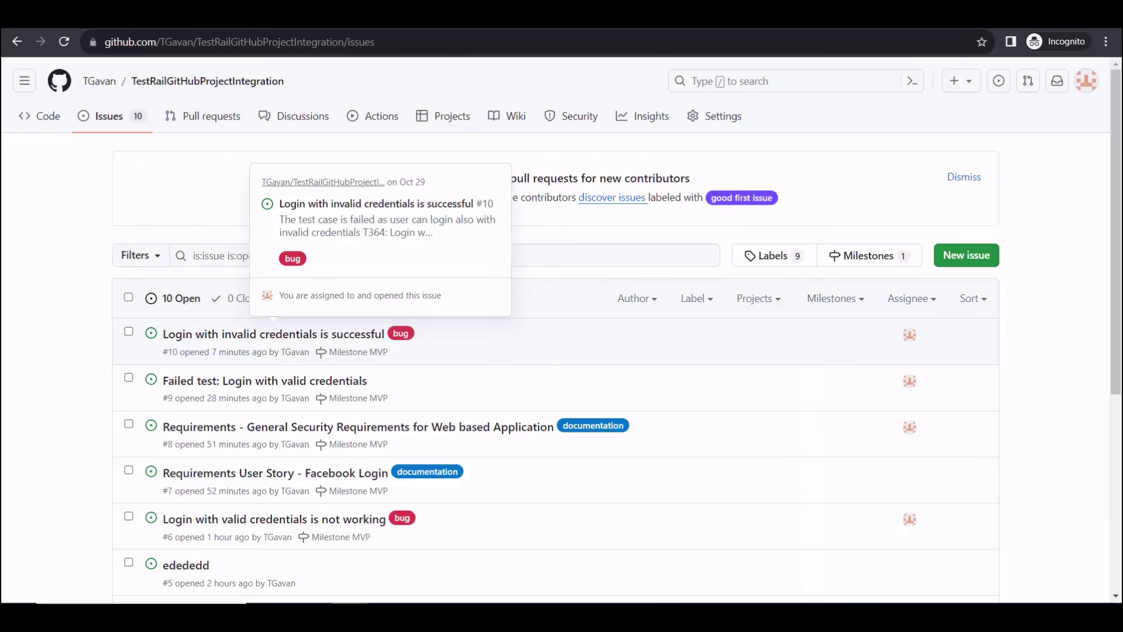
click(113, 118)
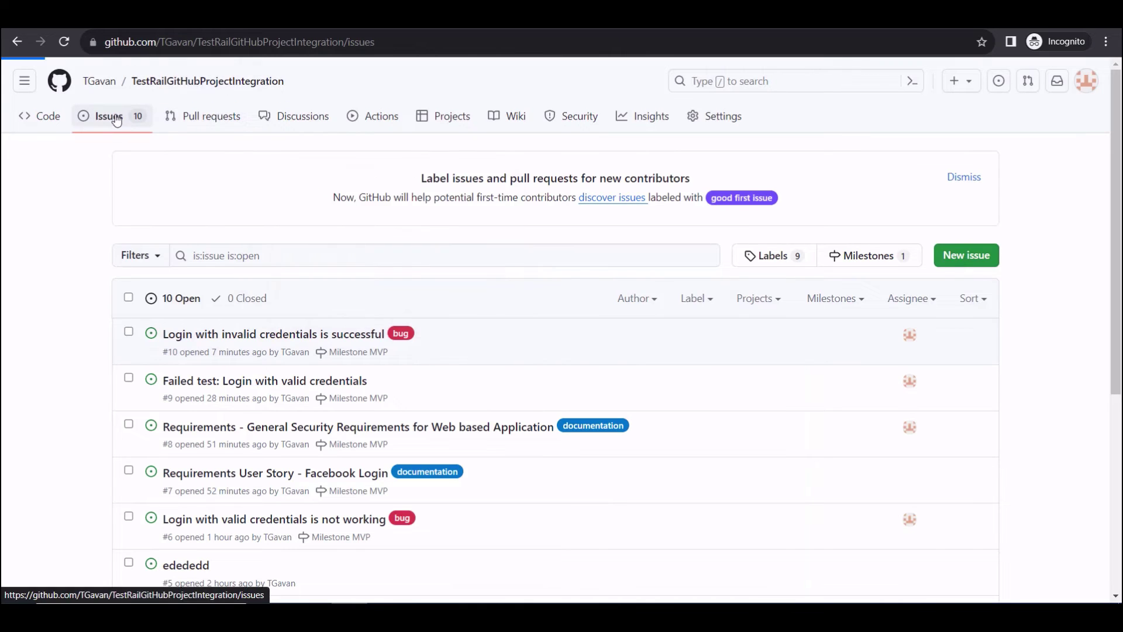
scroll(290, 368, down, 5)
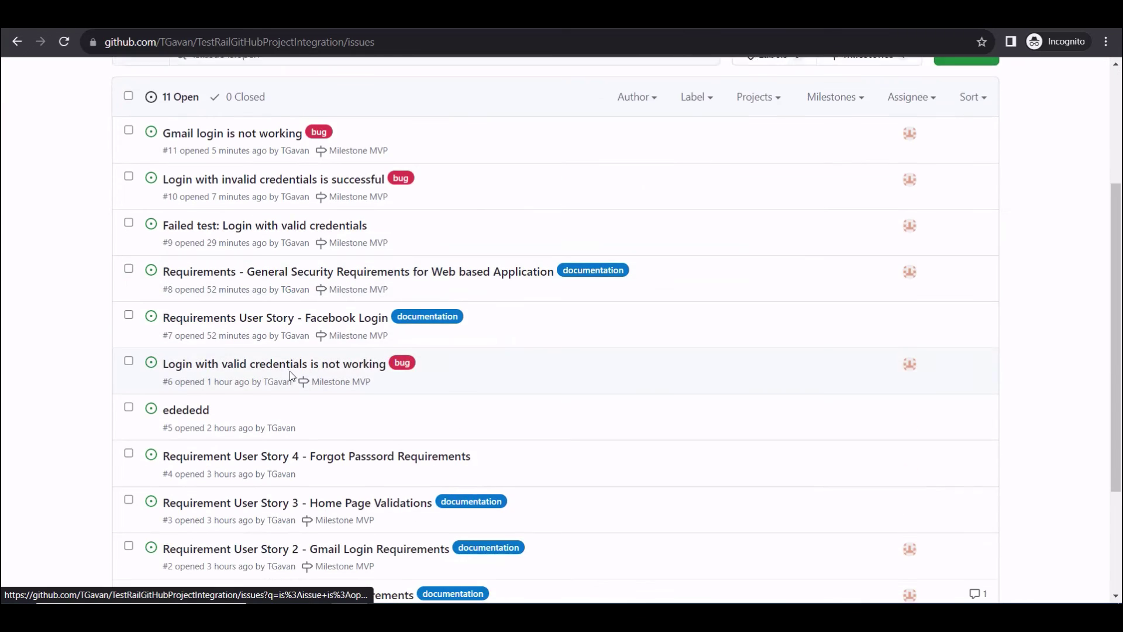
scroll(297, 354, down, 1)
click(287, 425)
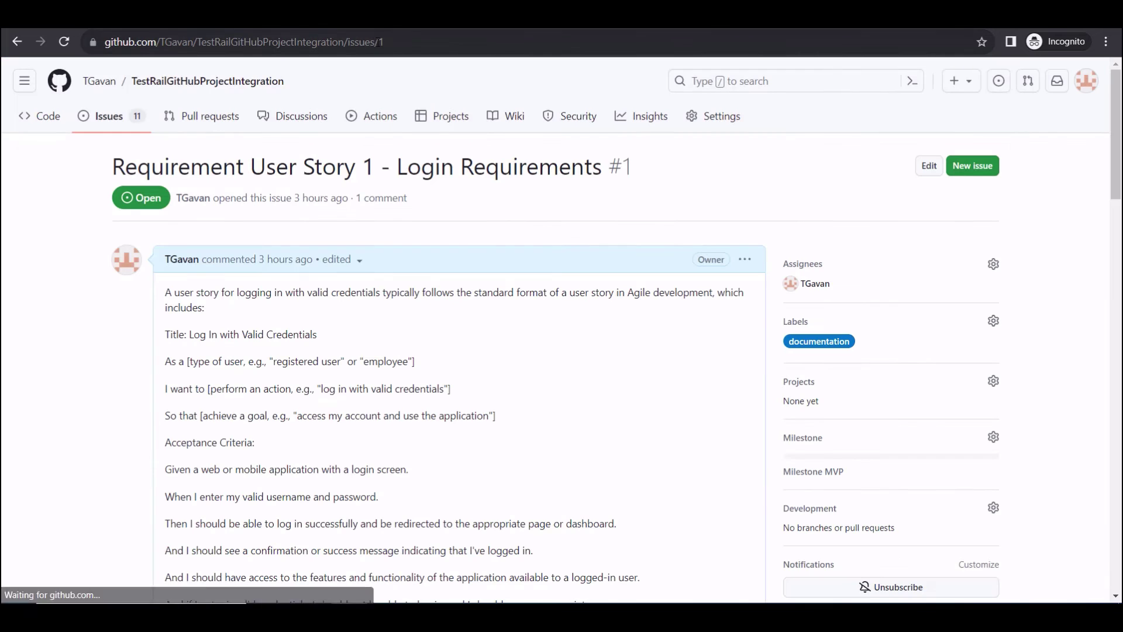
click(386, 43)
double_click(386, 42)
key(ctrl+c)
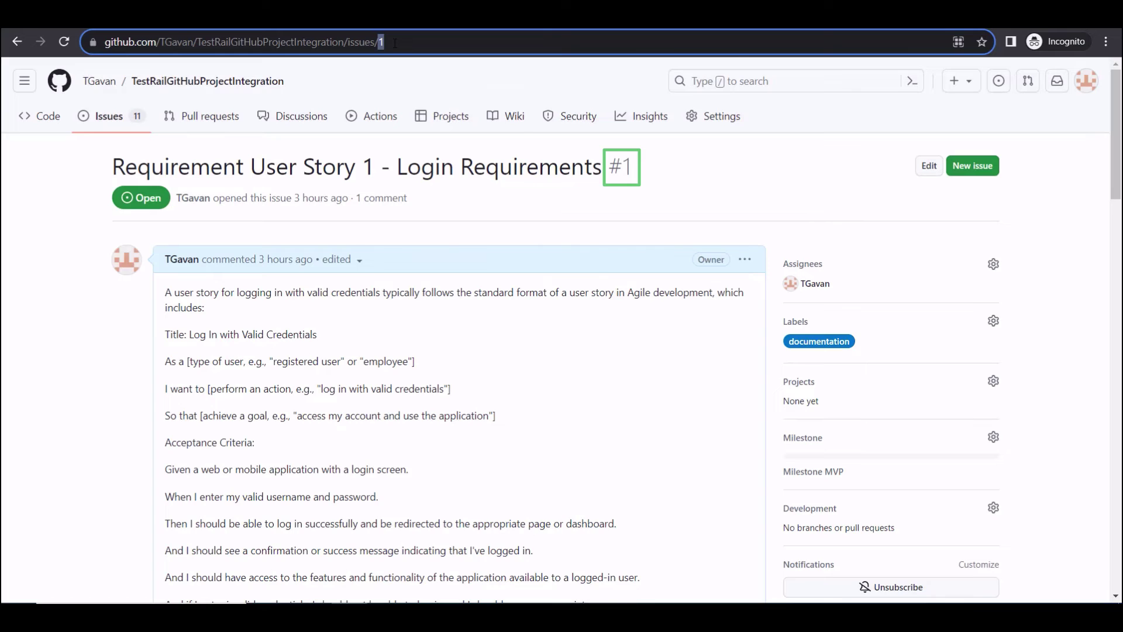
Back in TestRail, enter the copied issue number 1 as the reference of test case C88 and close its editing form.
click(494, 275)
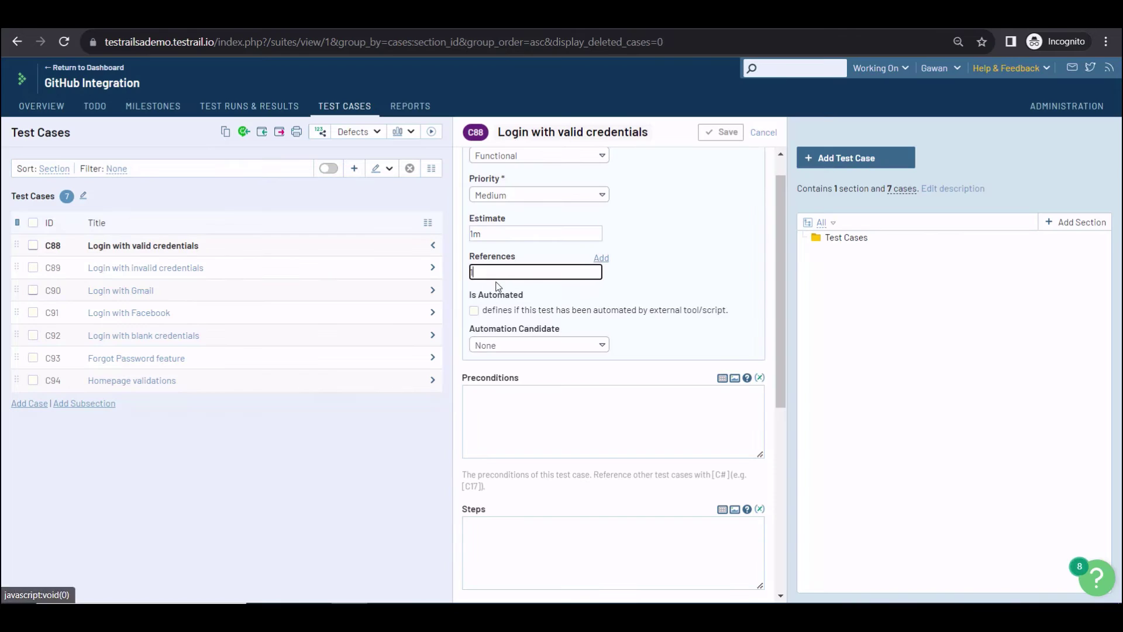
key(ctrl+v)
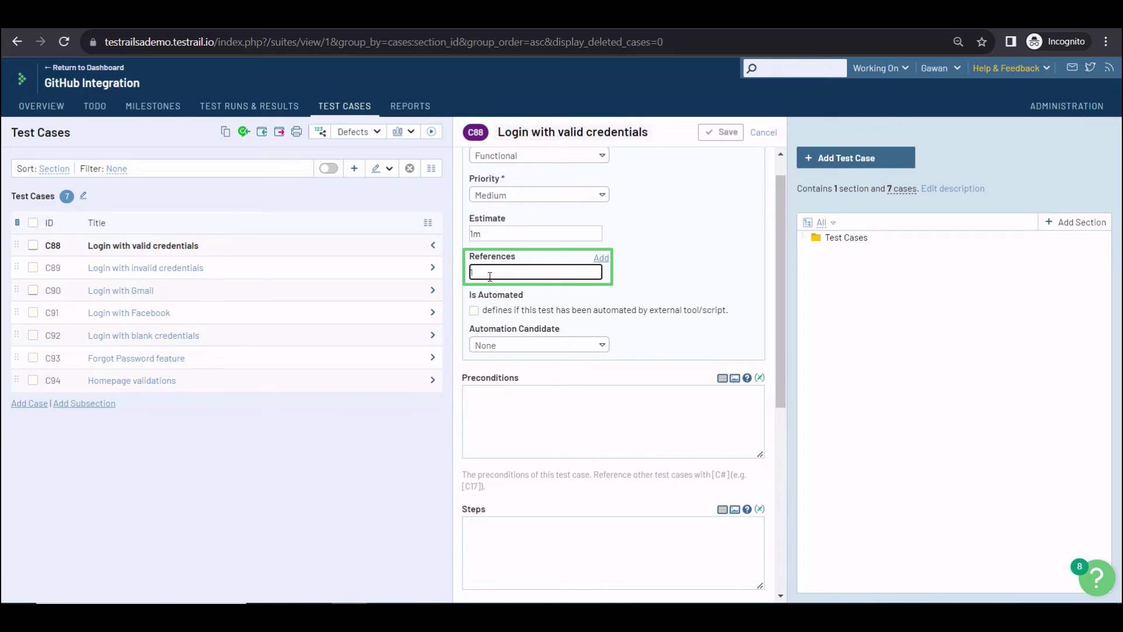
click(710, 136)
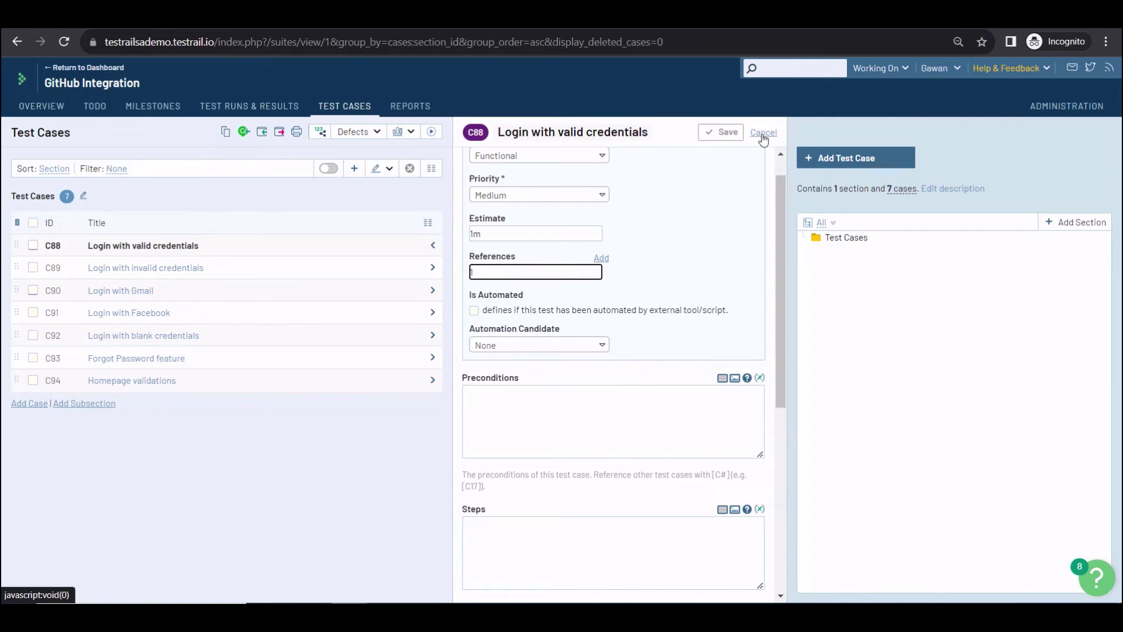
Examine the GitHub issue preview of reference 1 in test case C88, including its acceptance criteria and definition of done.
mouse_move(703, 184)
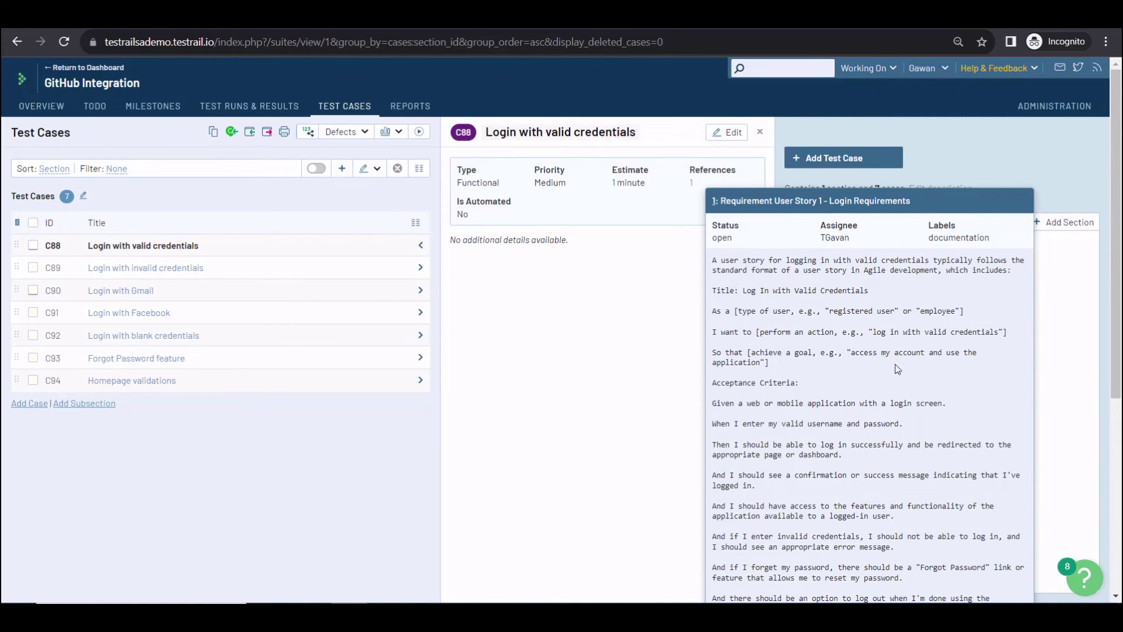
scroll(869, 357, down, 5)
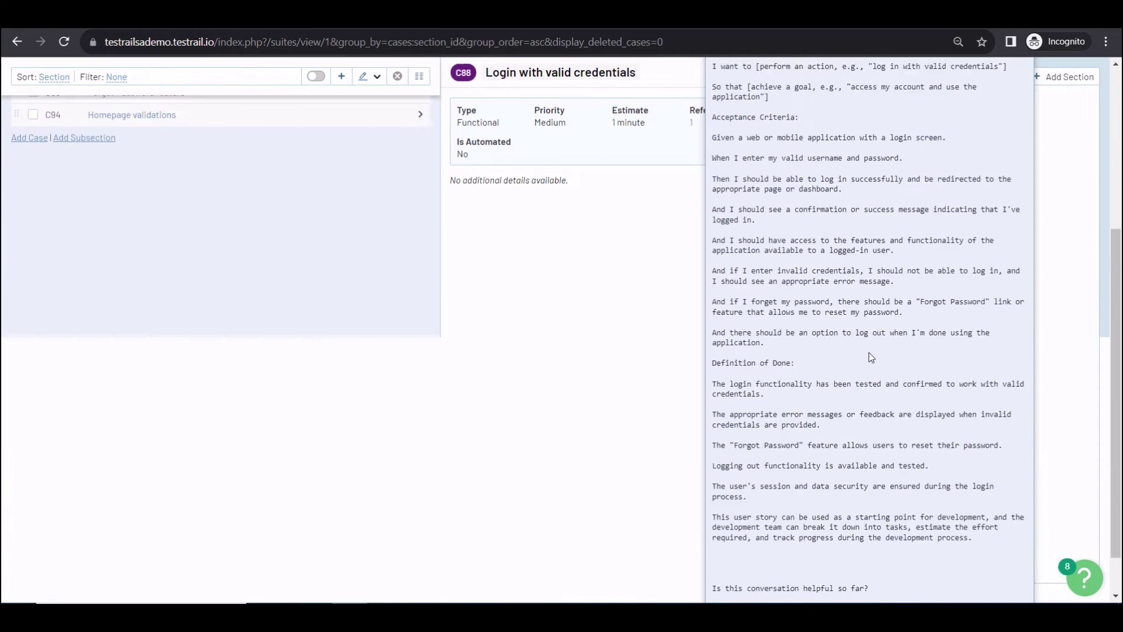
scroll(869, 351, up, 10)
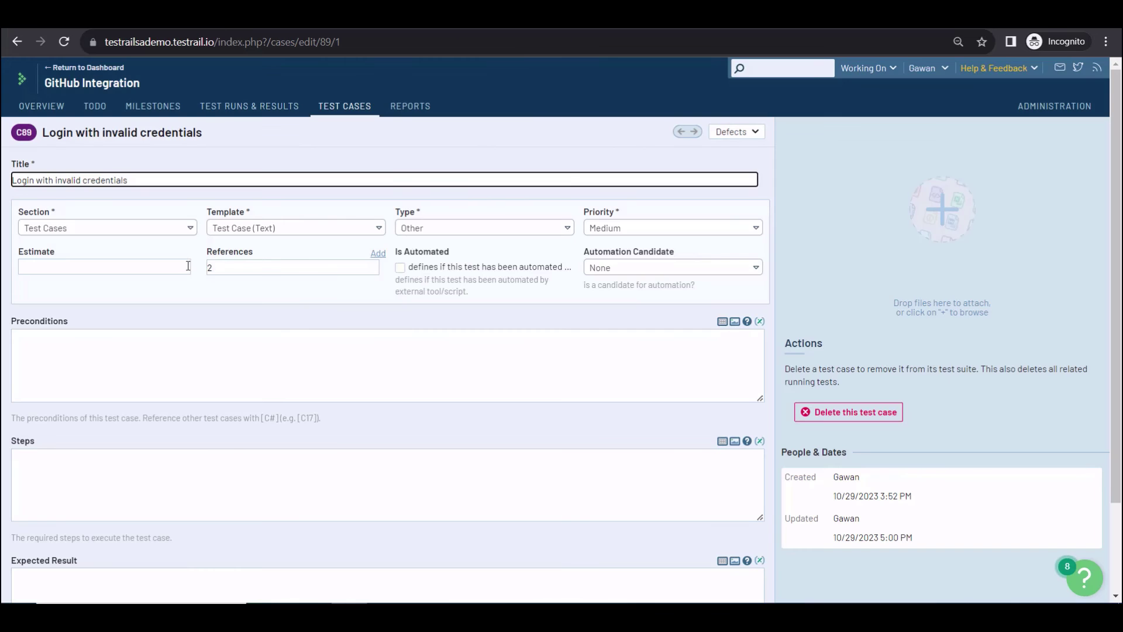
Set the References of test case C89 "Login with invalid credentials" to 2, 8 and save the test case.
click(224, 266)
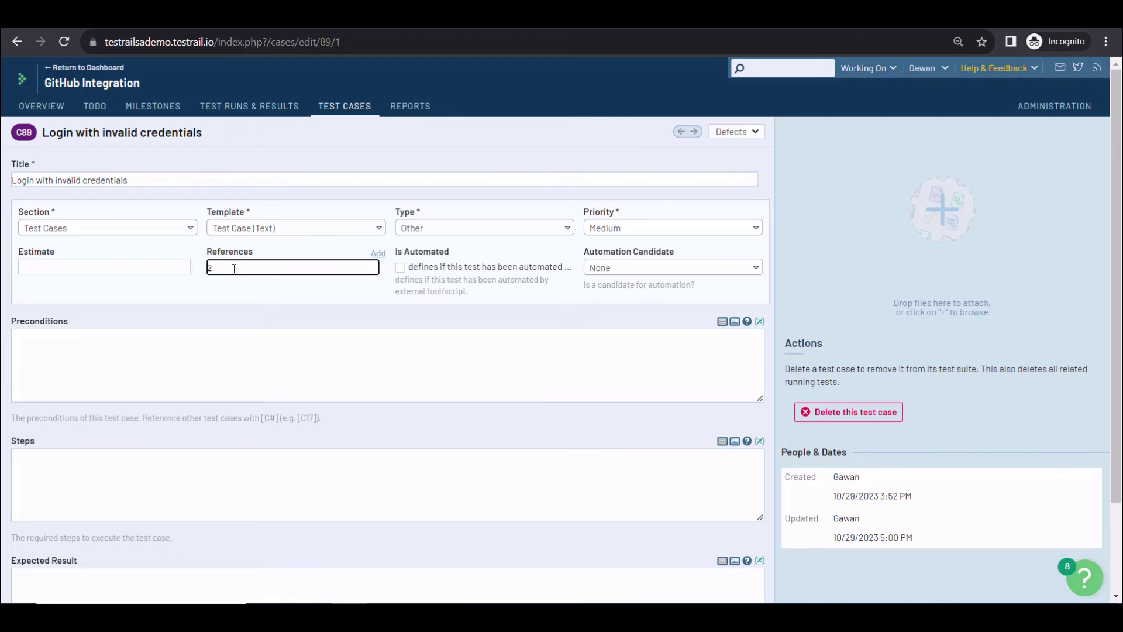
text(2,)
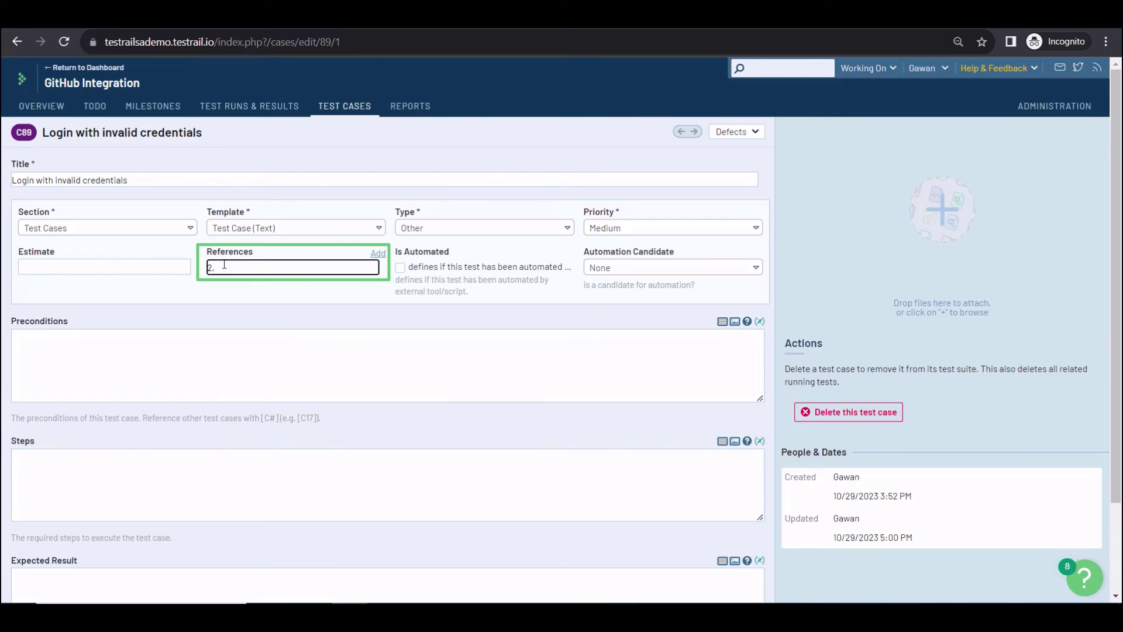
text(8)
scroll(246, 286, down, 2)
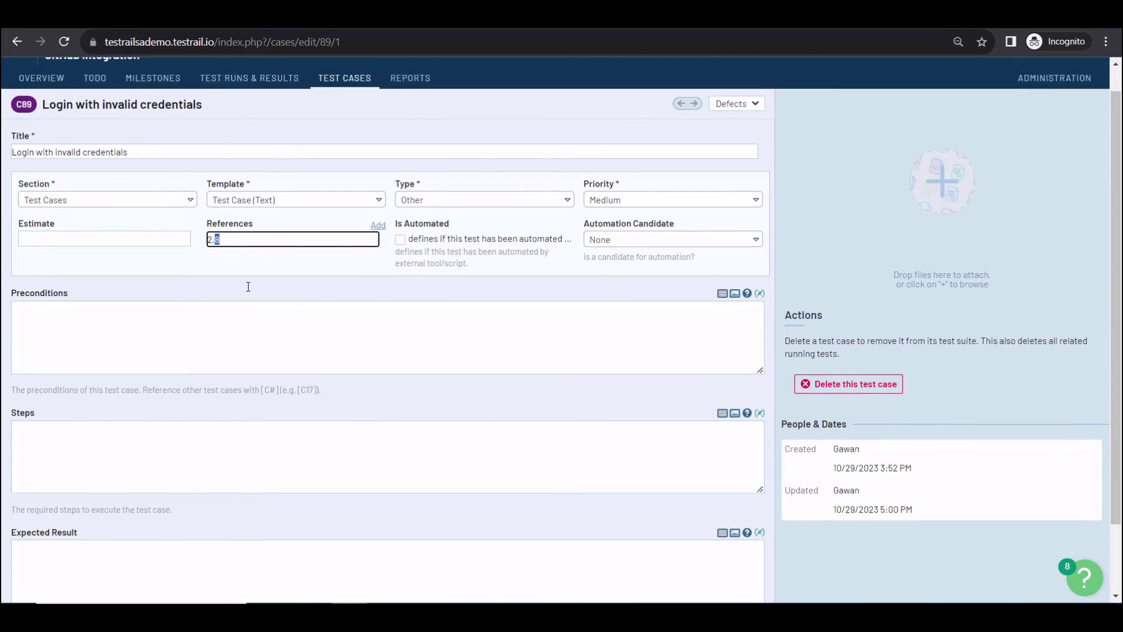
click(61, 578)
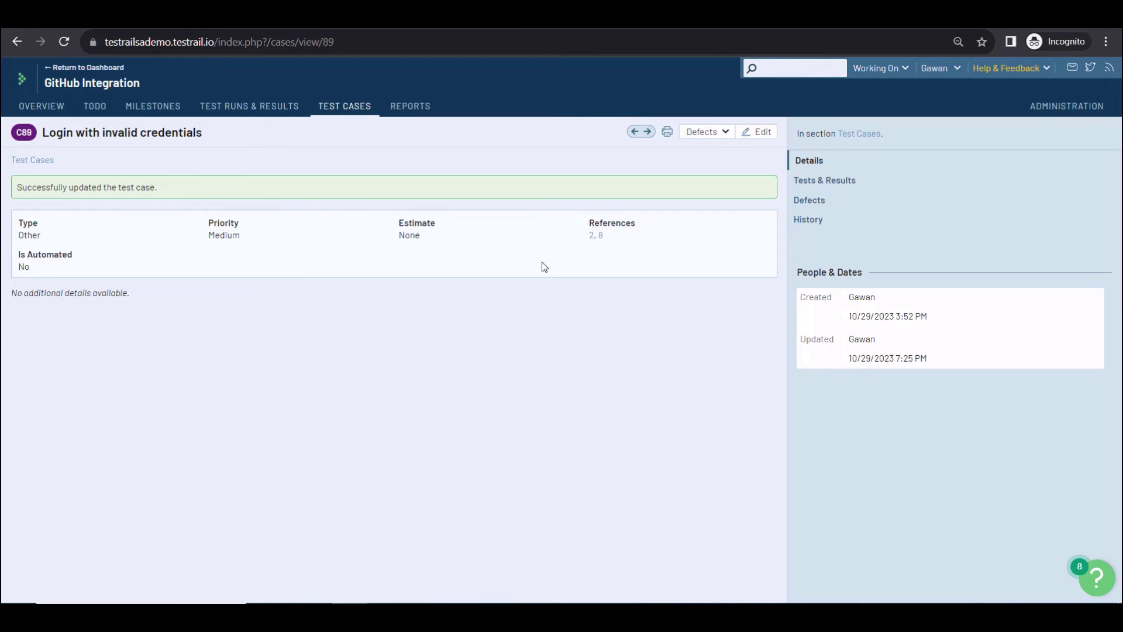
Return to the project's test cases list and add a References column to the table.
click(347, 105)
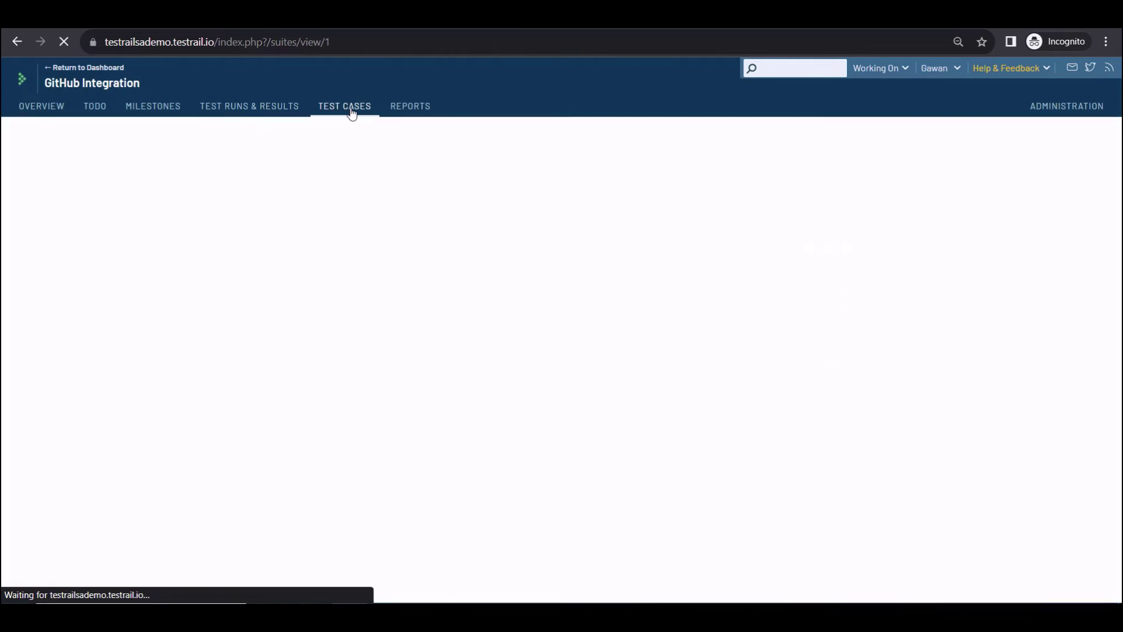
click(767, 225)
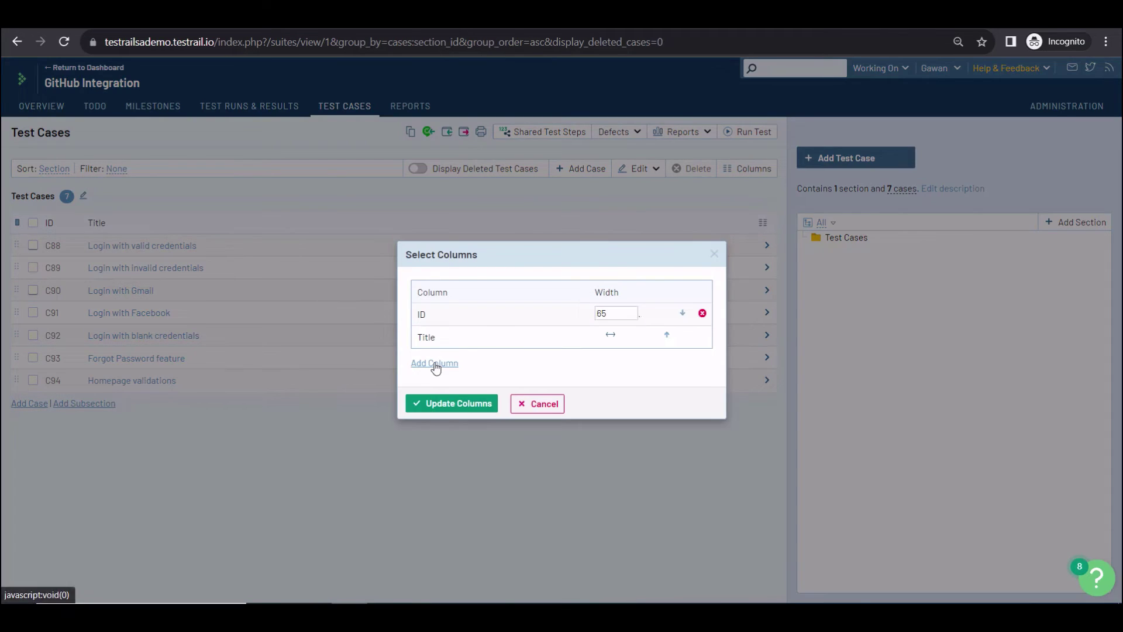
click(434, 363)
click(491, 325)
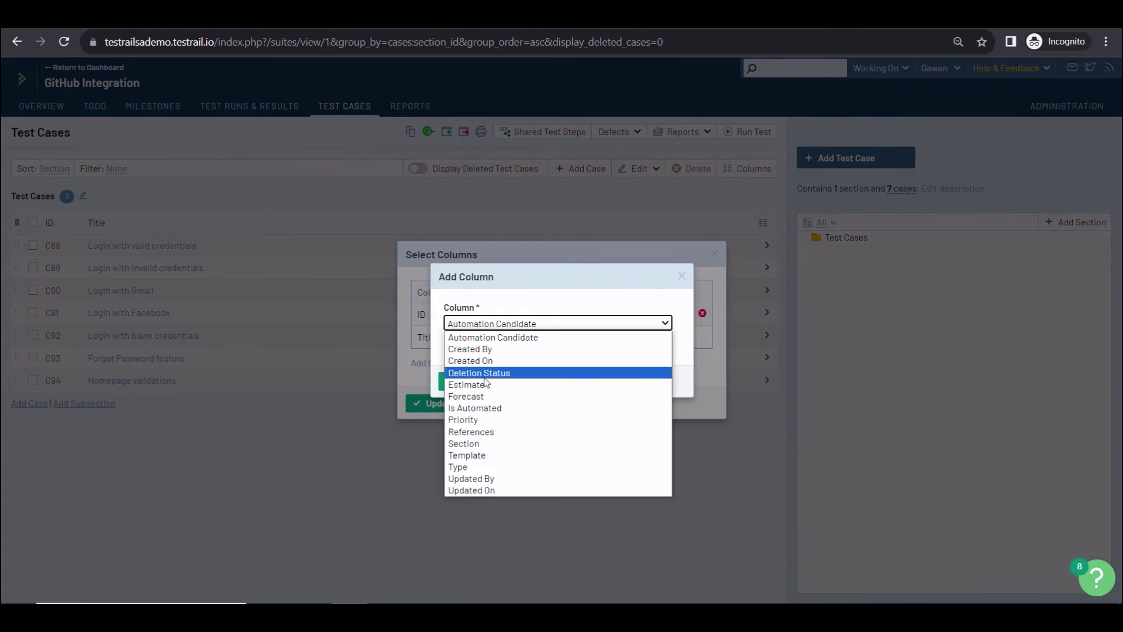
click(492, 436)
click(472, 381)
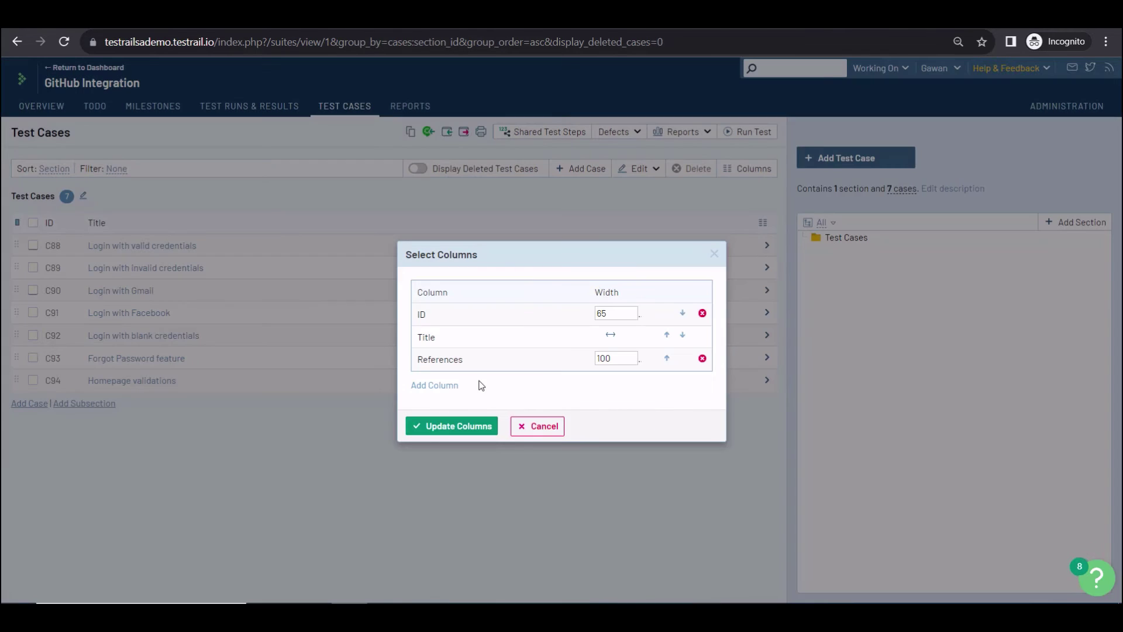
click(457, 426)
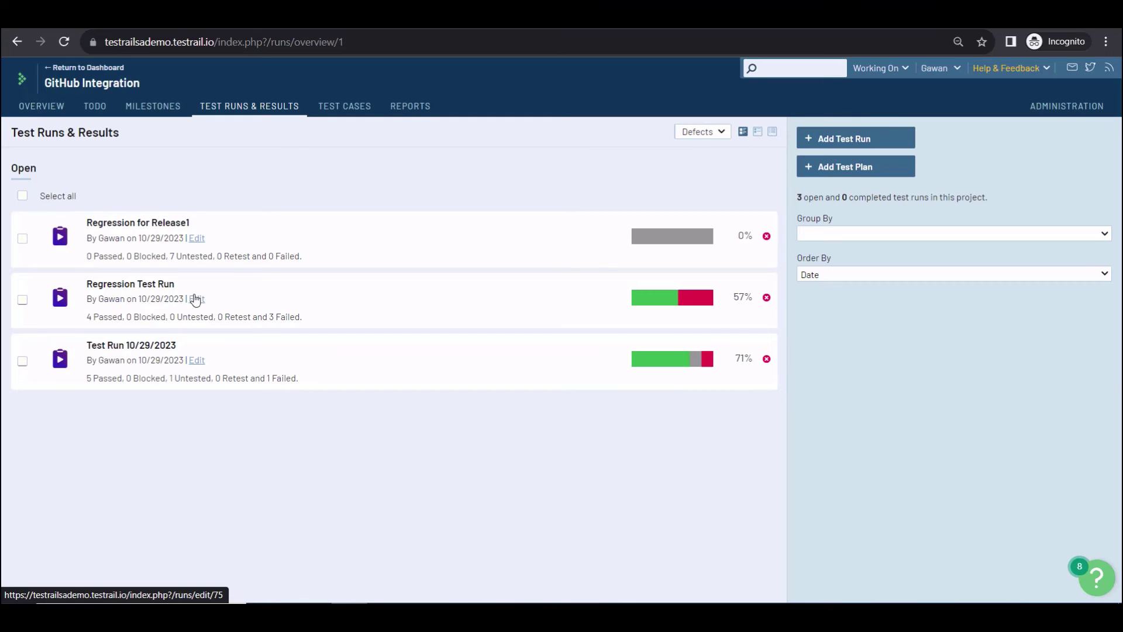
Start a Comparison for References results report and restrict it to references 1, 2, 3 and 4.
click(418, 108)
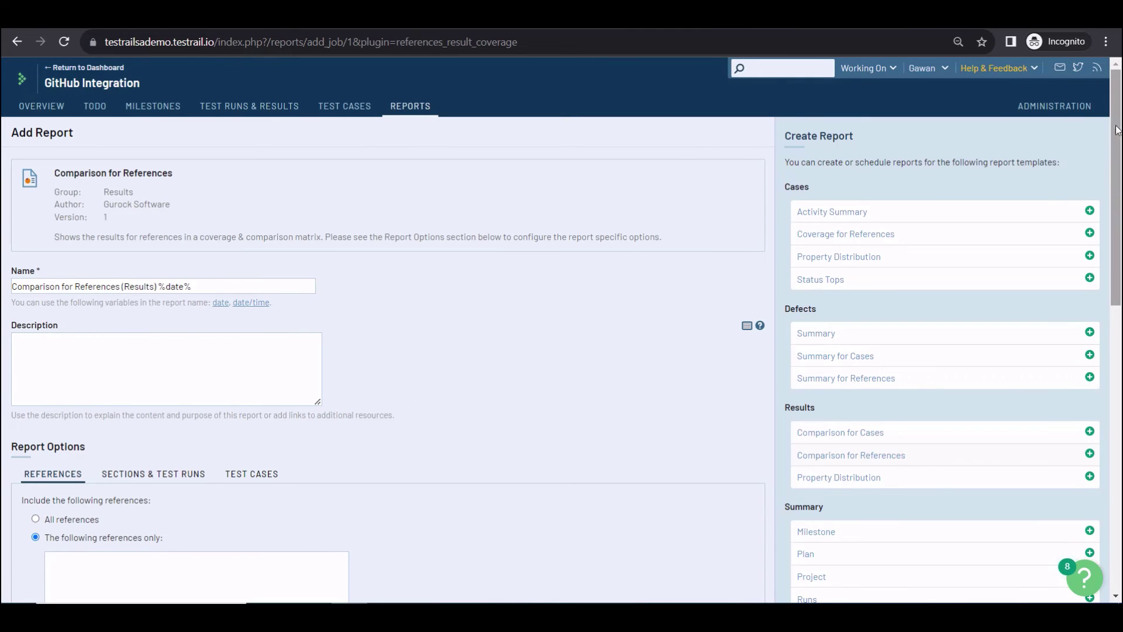
scroll(1065, 151, down, 2)
click(74, 413)
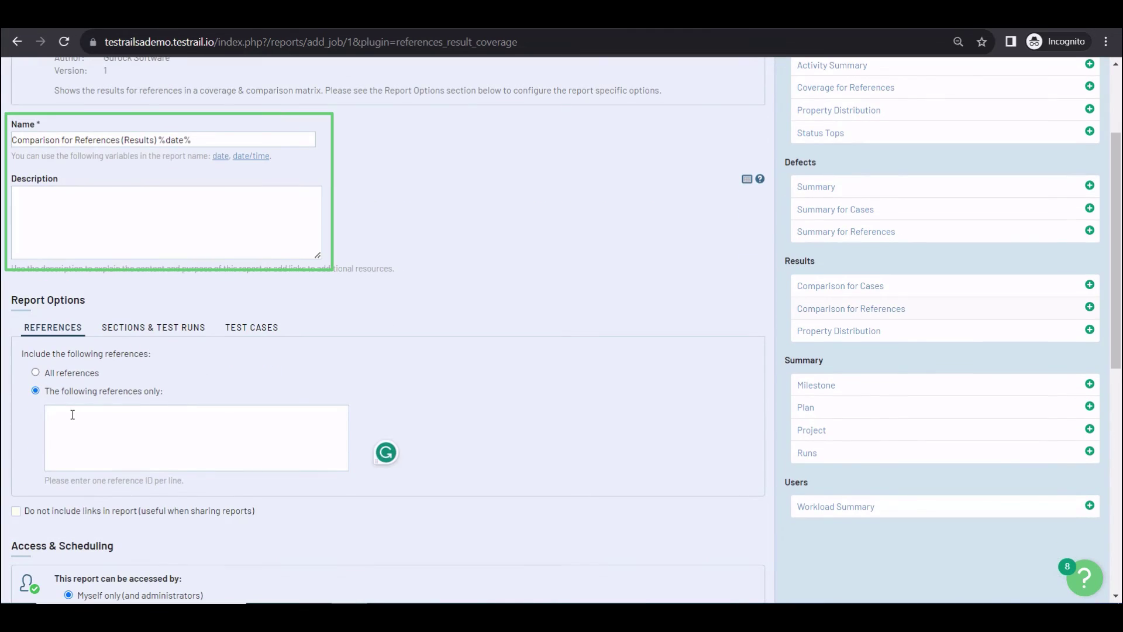
text(1)
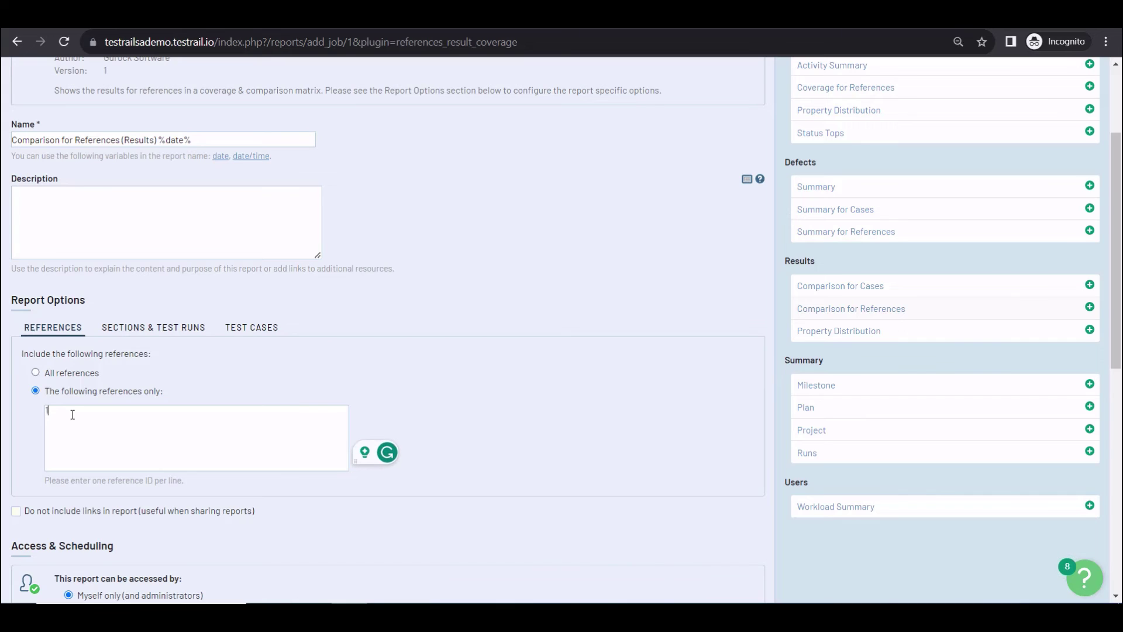
key(Return)
text(2)
key(Return)
text(3)
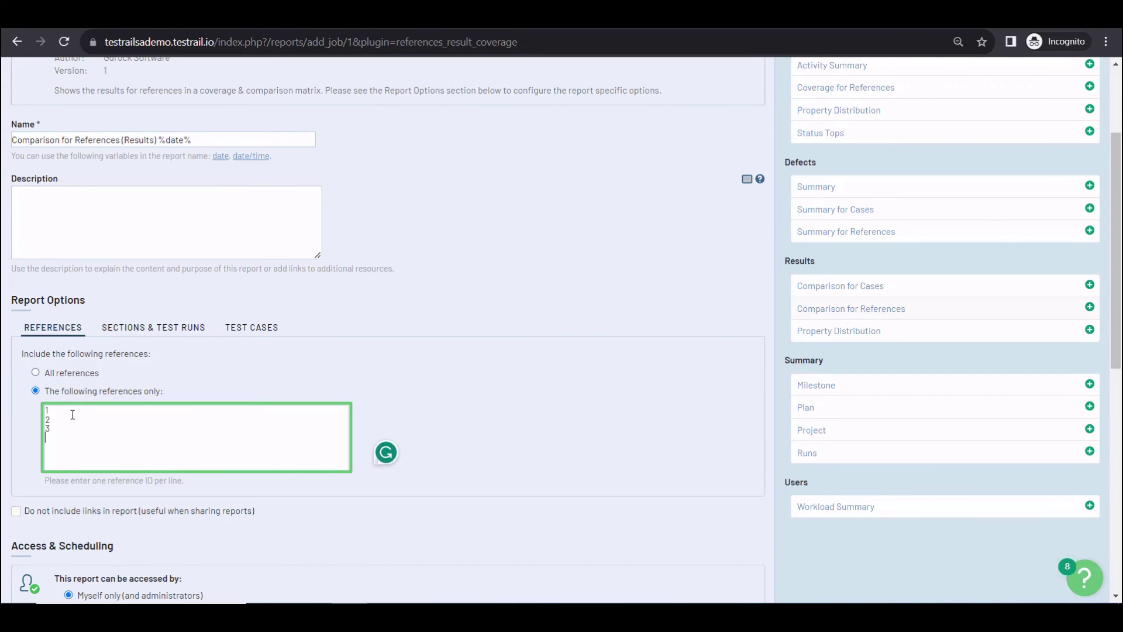
key(Return)
text(4)
key(Return)
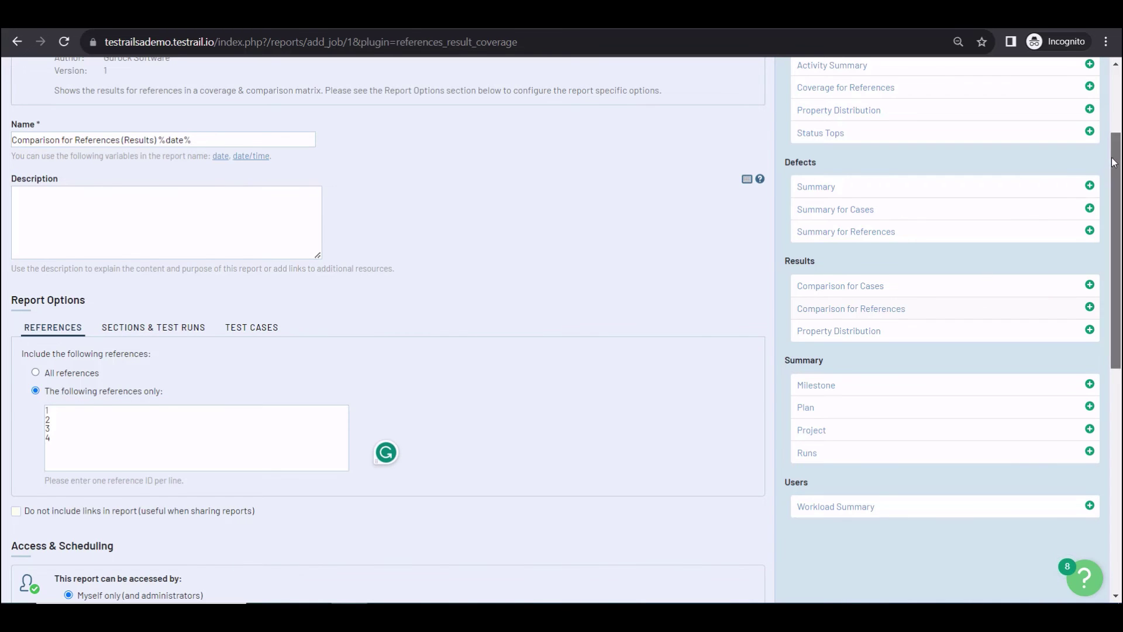
Include only the results of Regression Test Run and Test Run 10/29/2023, and add the report.
drag(1112, 166, 1112, 218)
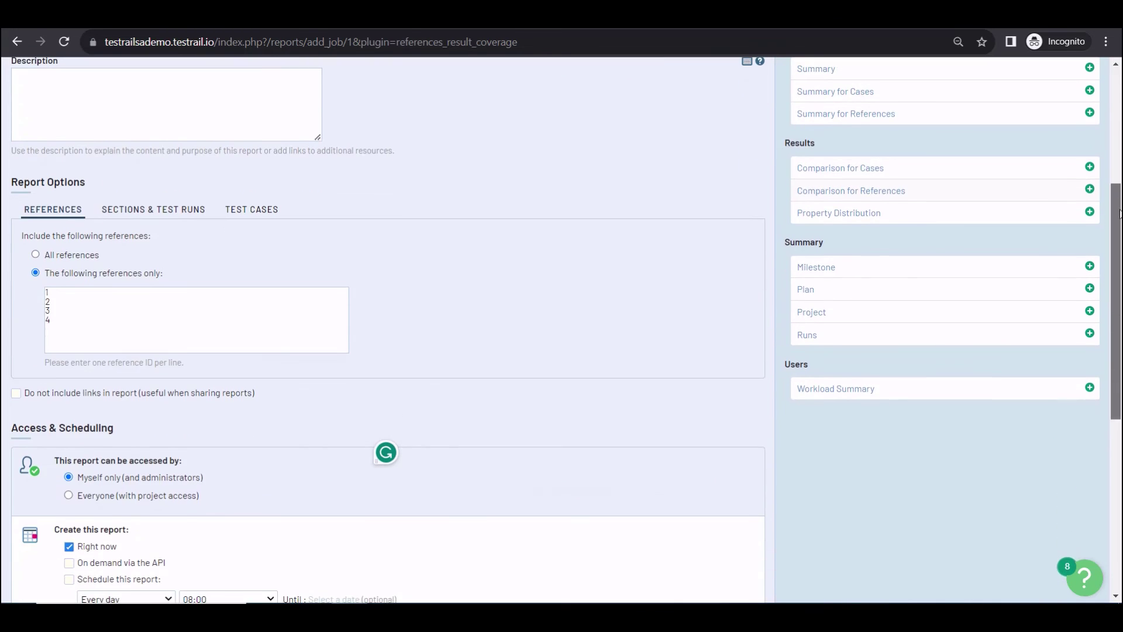
click(149, 211)
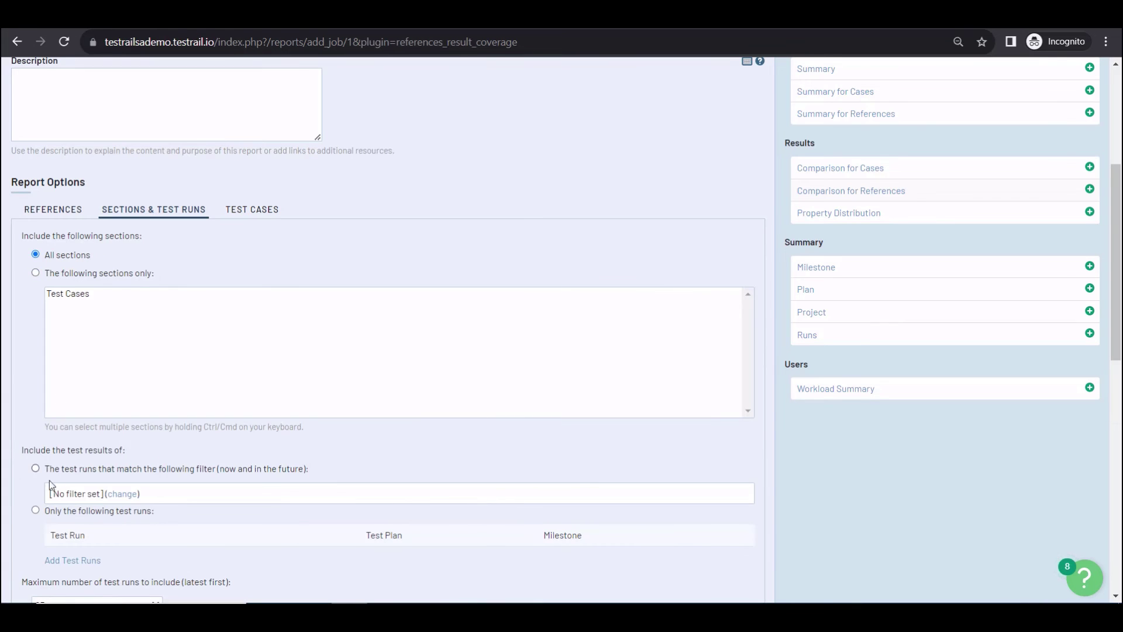
click(36, 510)
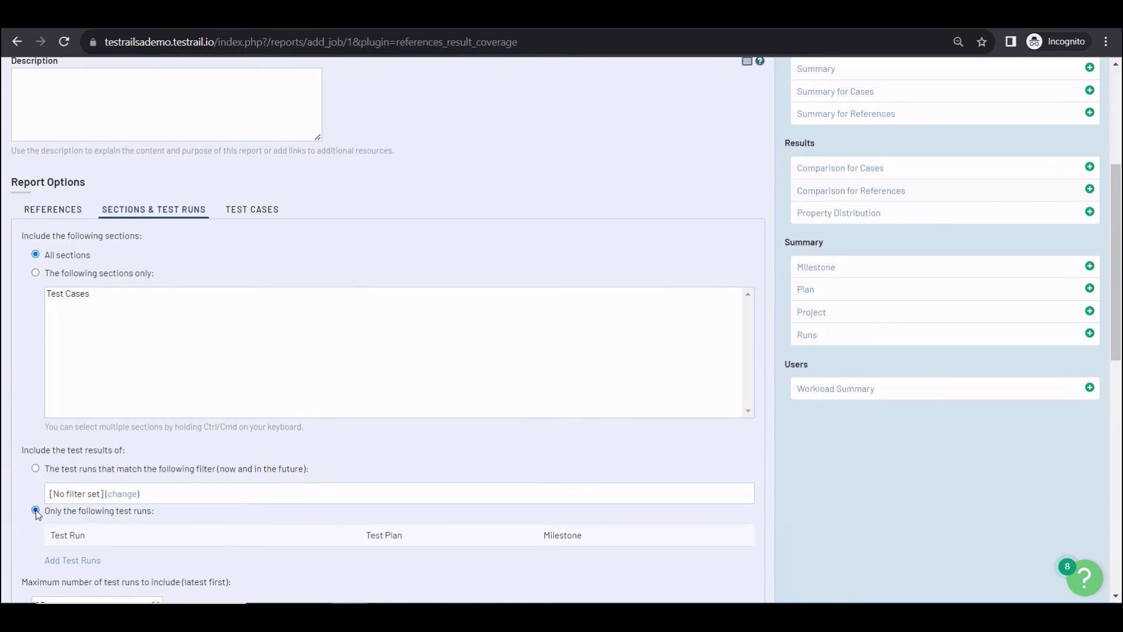
click(65, 560)
click(317, 275)
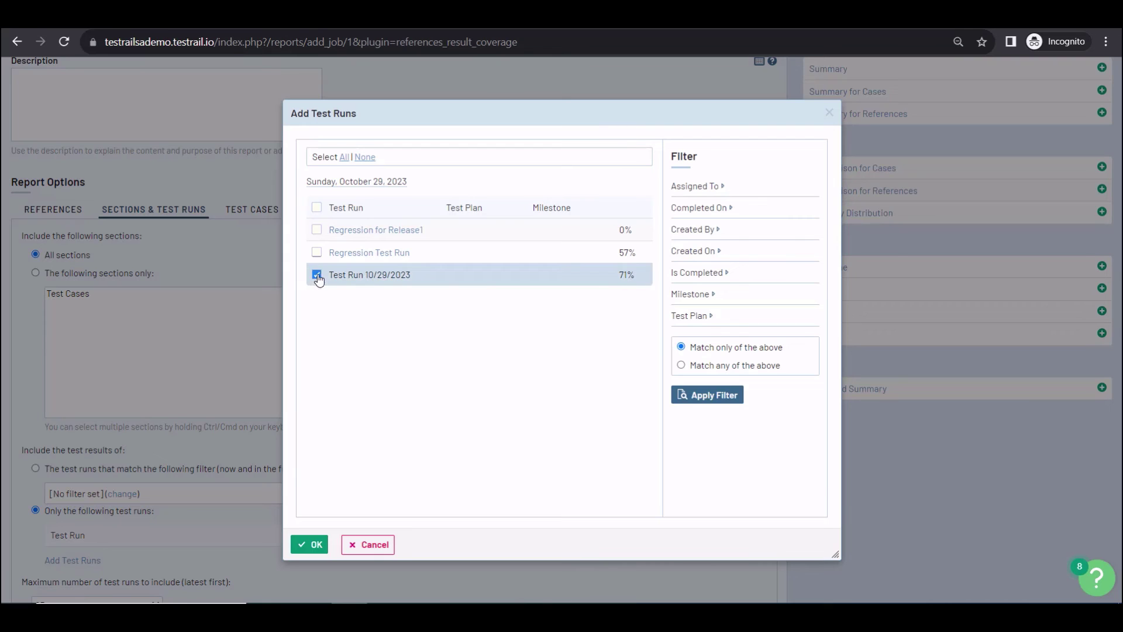
click(317, 252)
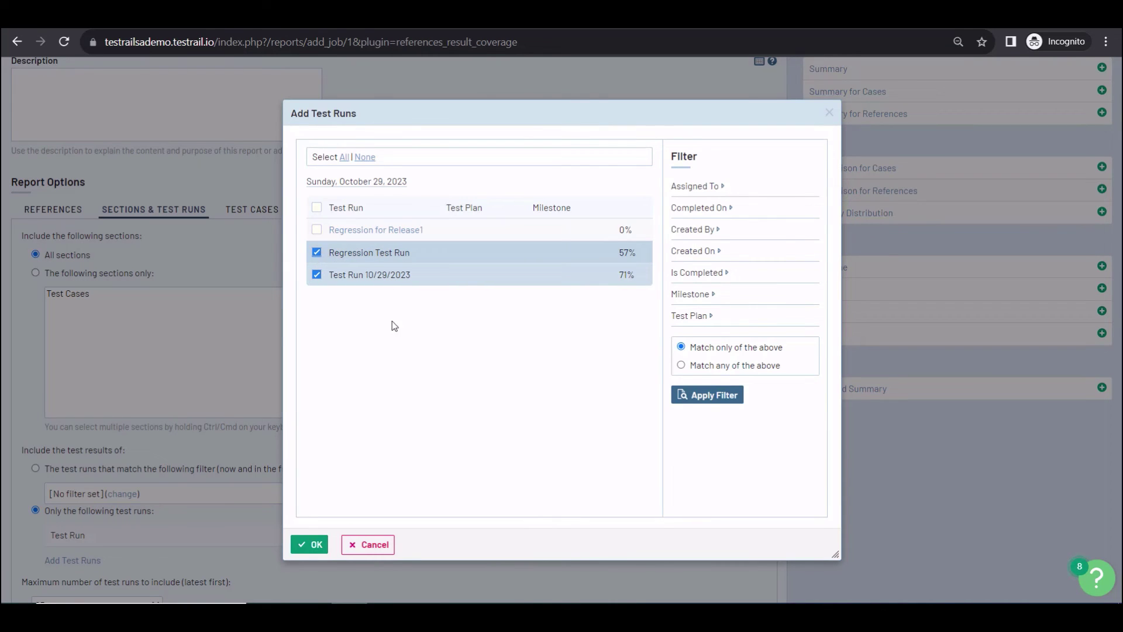
click(309, 544)
scroll(309, 544, down, 4)
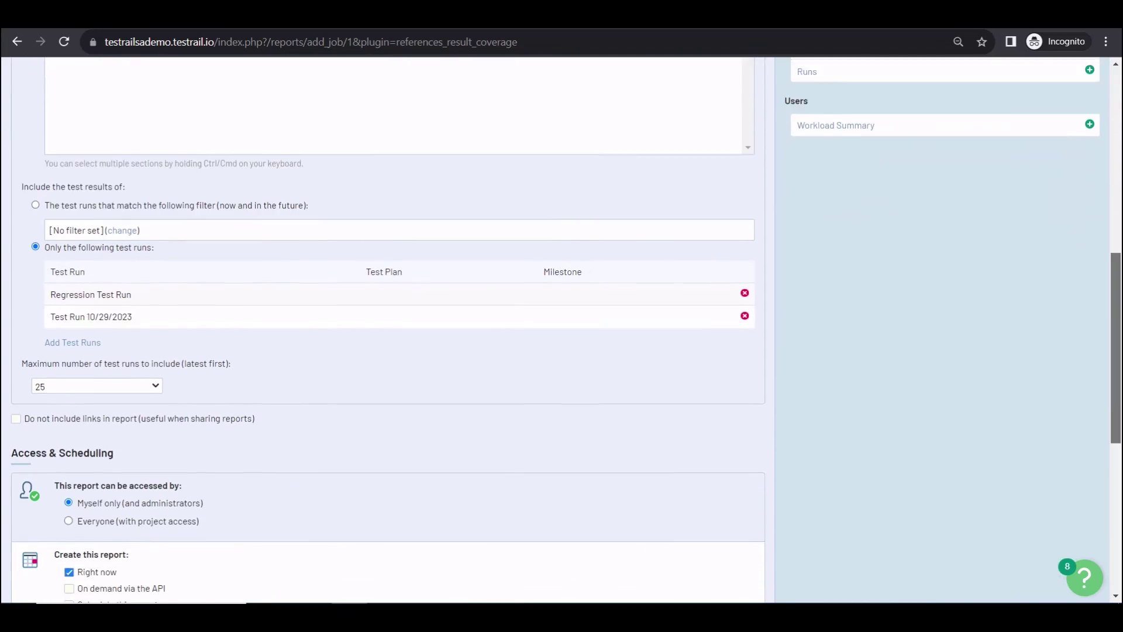
scroll(37, 576, down, 7)
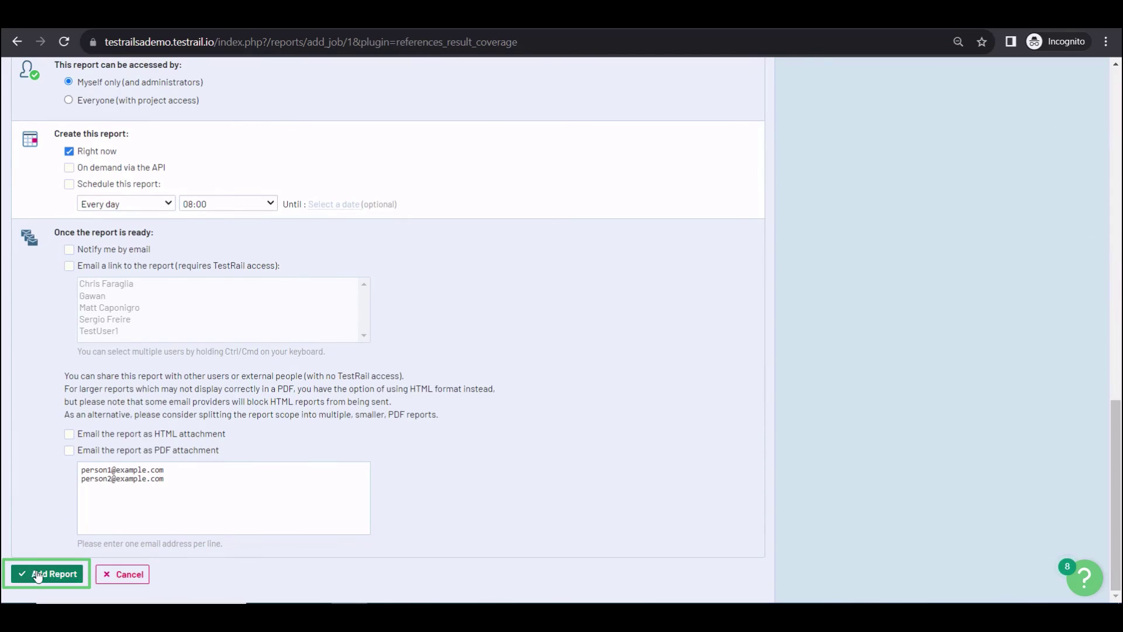
click(37, 576)
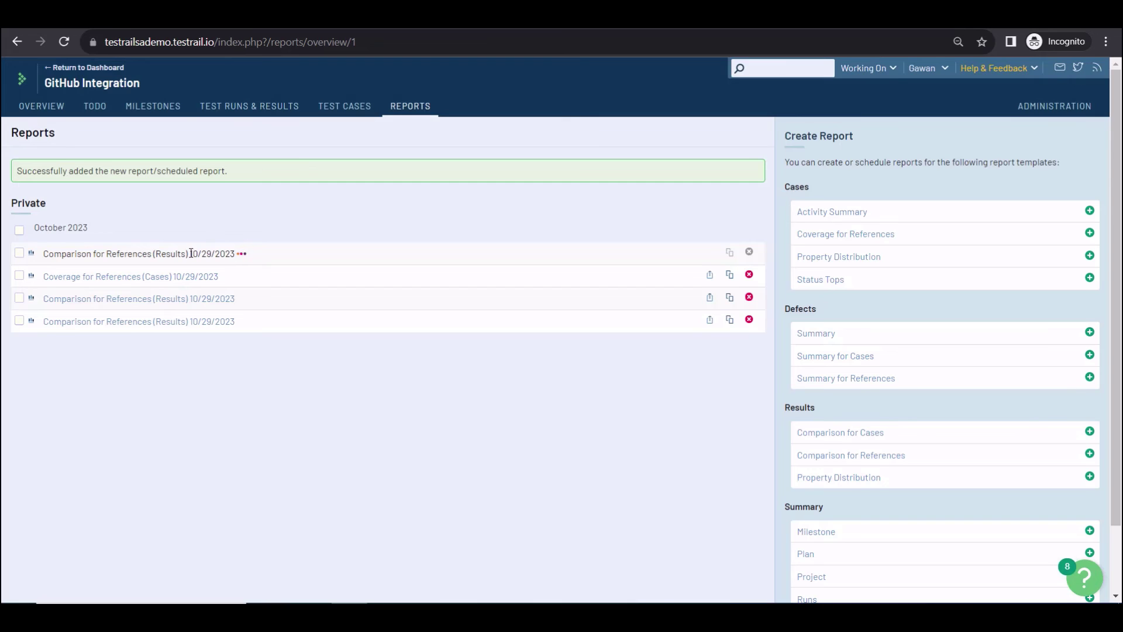
Open an existing Comparison for References (Results) 10/29/2023 report and examine its chart, test runs and reference results.
click(153, 299)
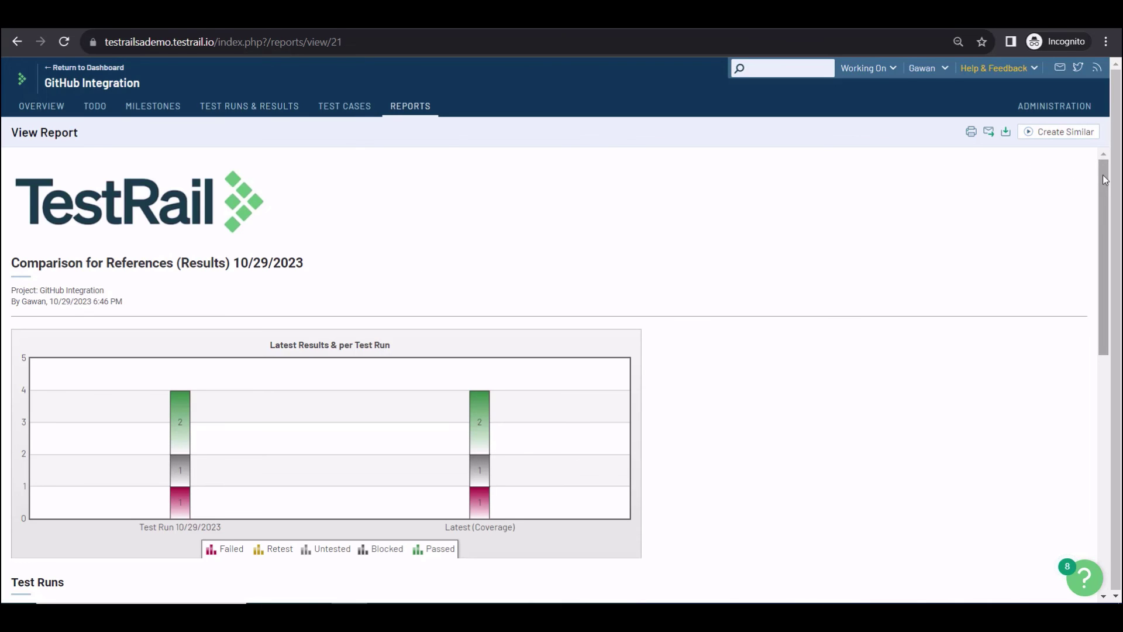
drag(1105, 179, 1101, 427)
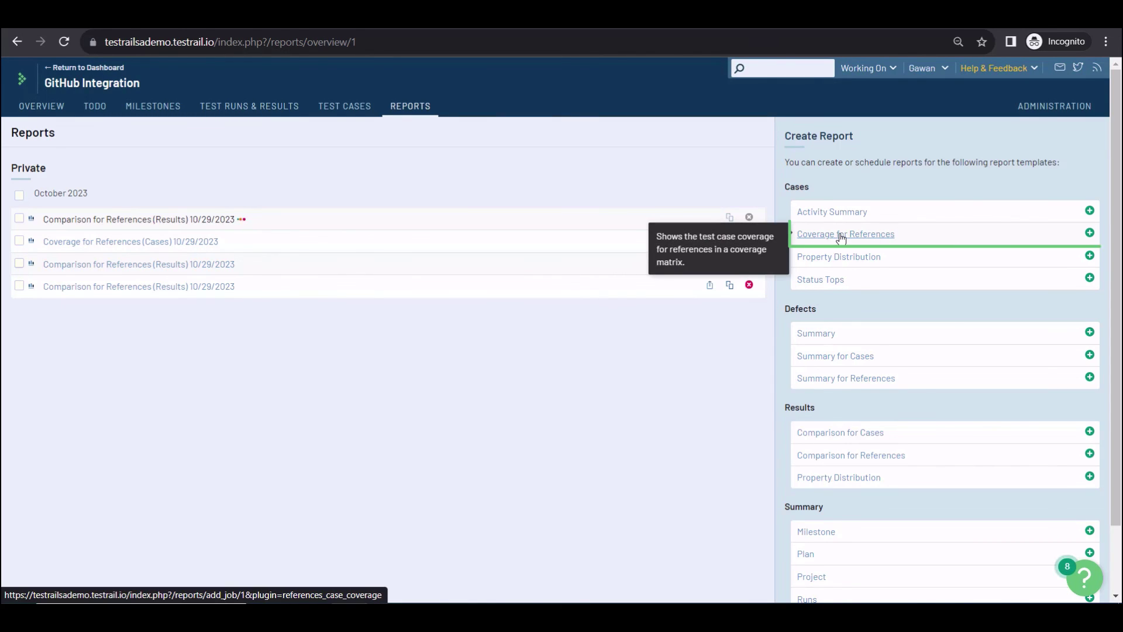
Open the Coverage for References (Cases) 10/29/2023 report and examine its charts, reference coverage and test cases without references.
click(147, 244)
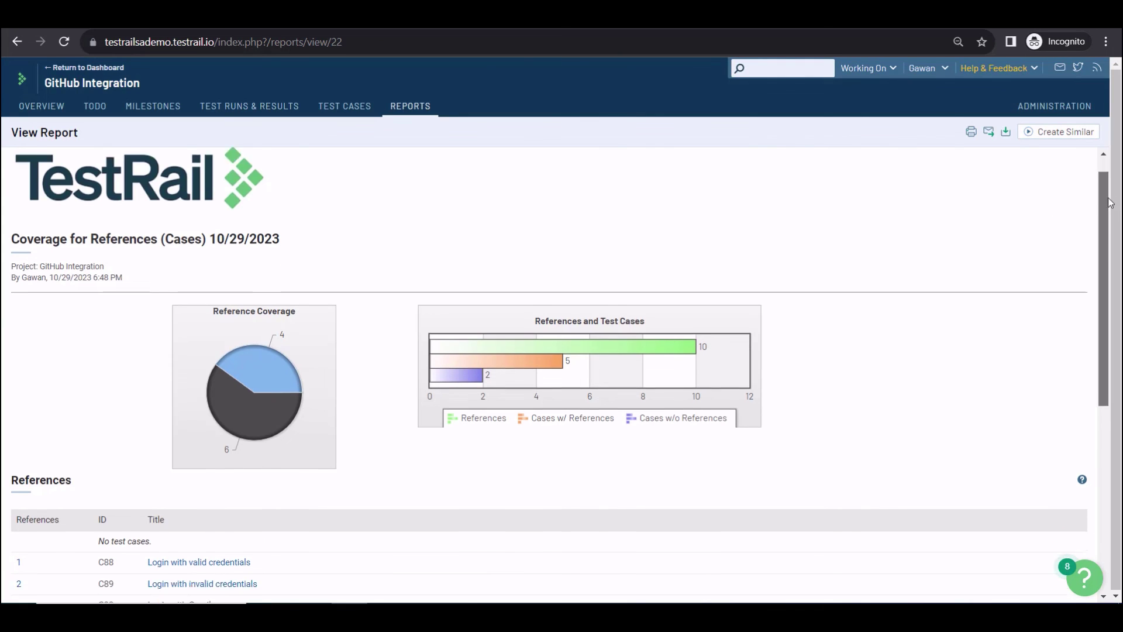
drag(1103, 180, 1097, 297)
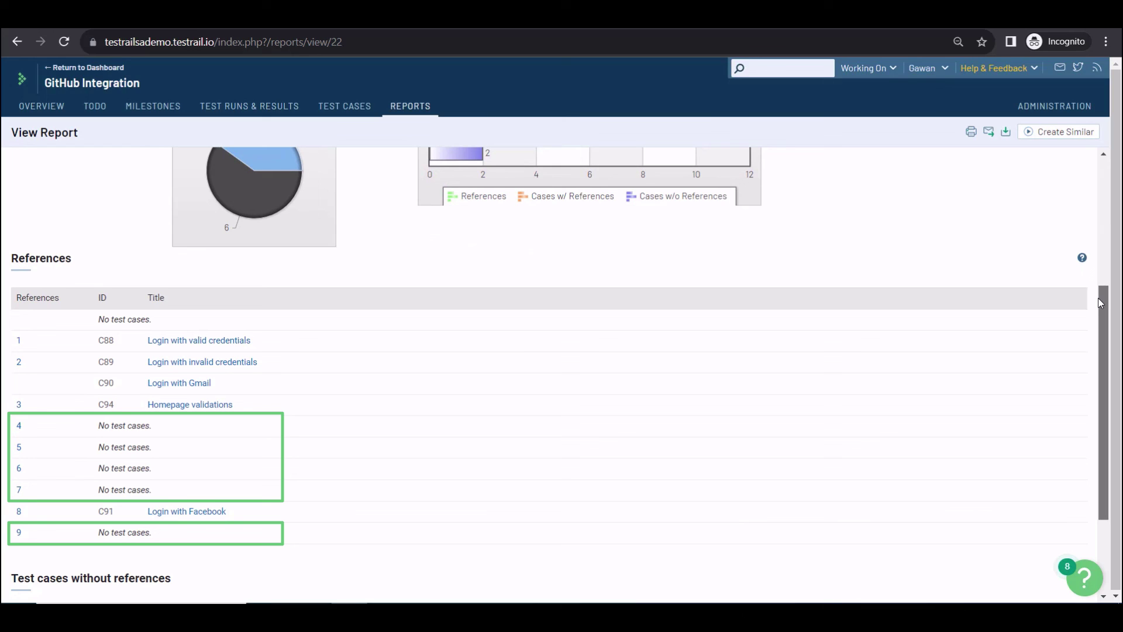
drag(1100, 303, 1097, 377)
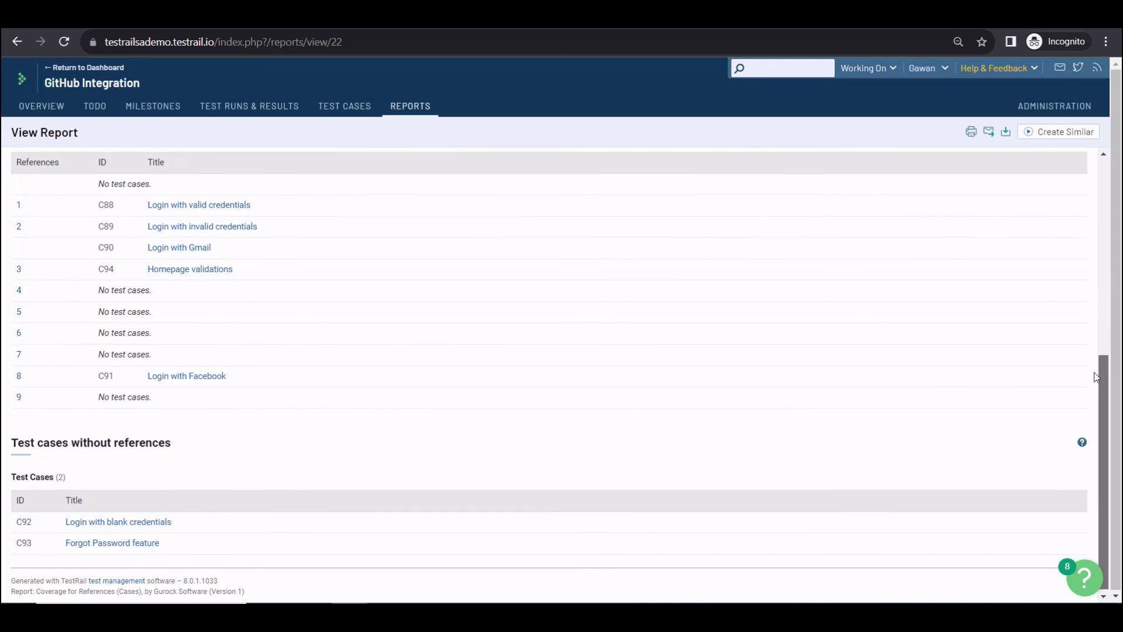